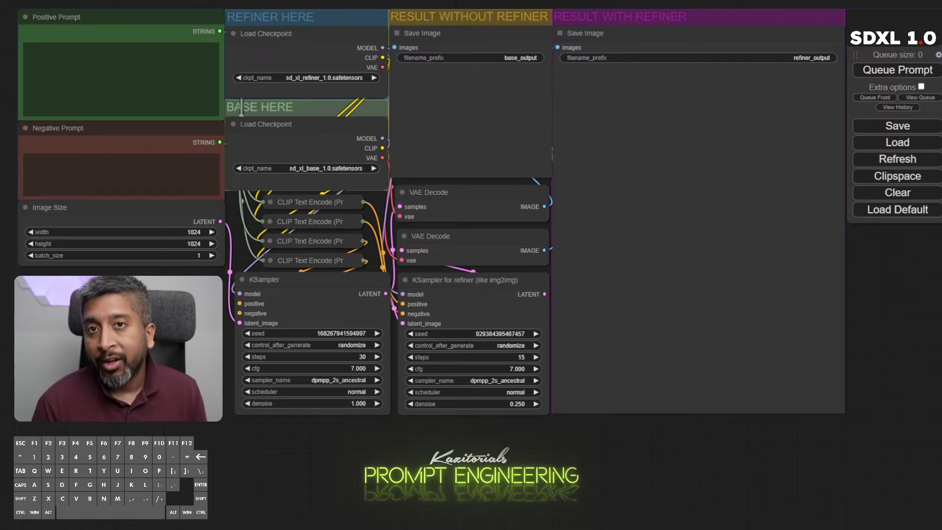
# - Inspect the Positive Prompt, Negative Prompt, Image Size and both Load Checkpoint nodes
pyautogui.click(139, 20)
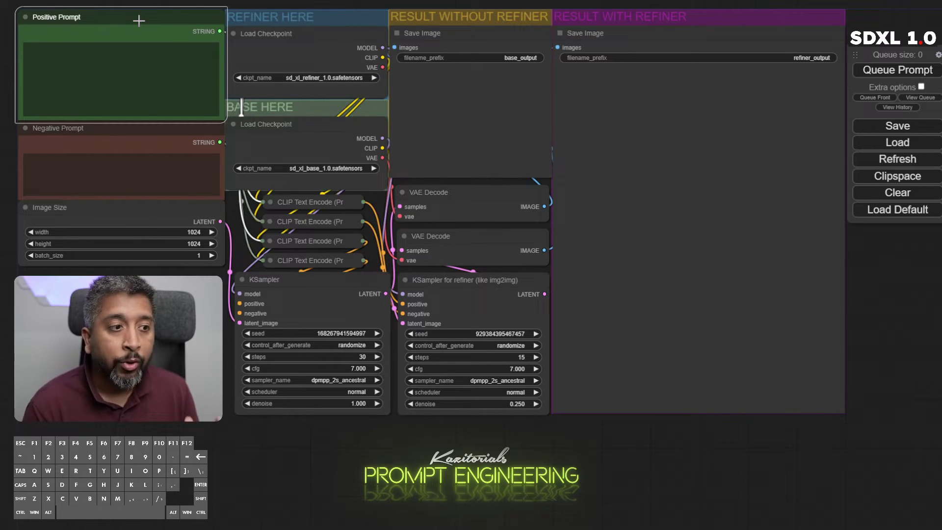
pyautogui.click(132, 170)
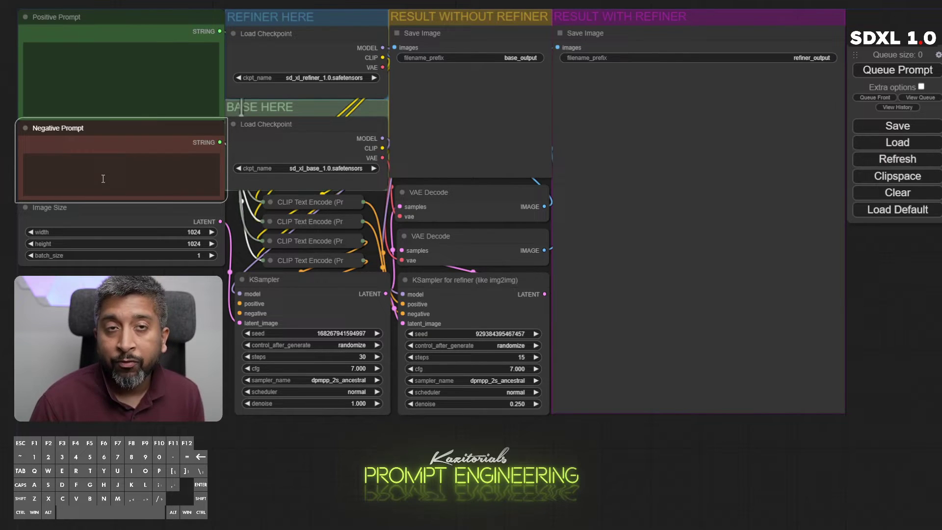
pyautogui.click(96, 199)
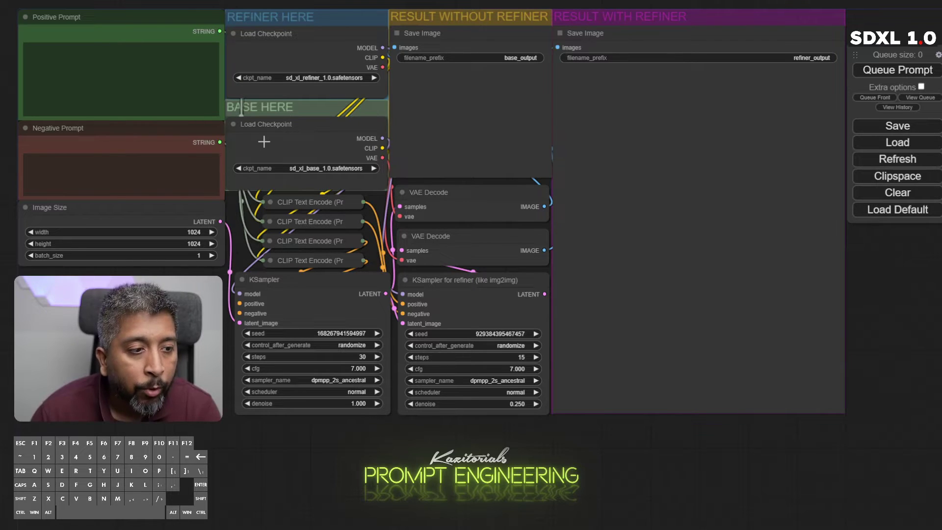
pyautogui.click(279, 144)
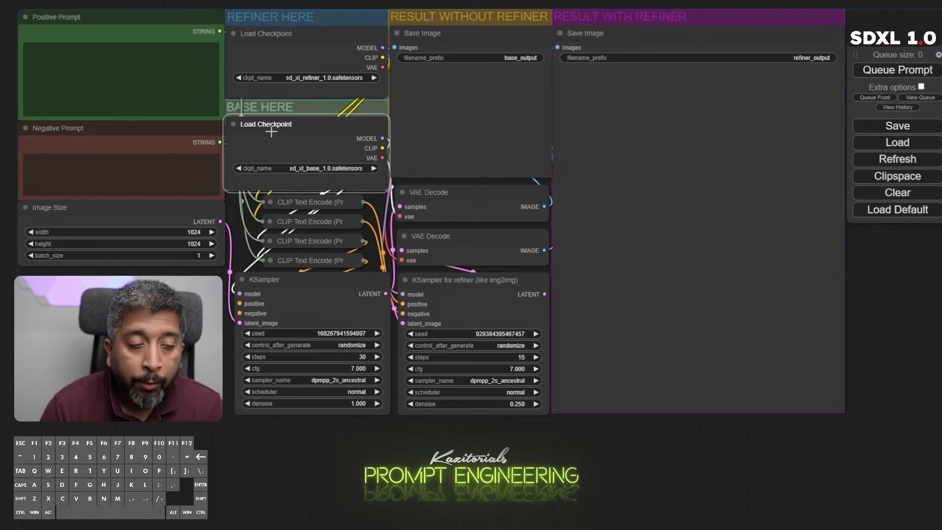
pyautogui.click(324, 35)
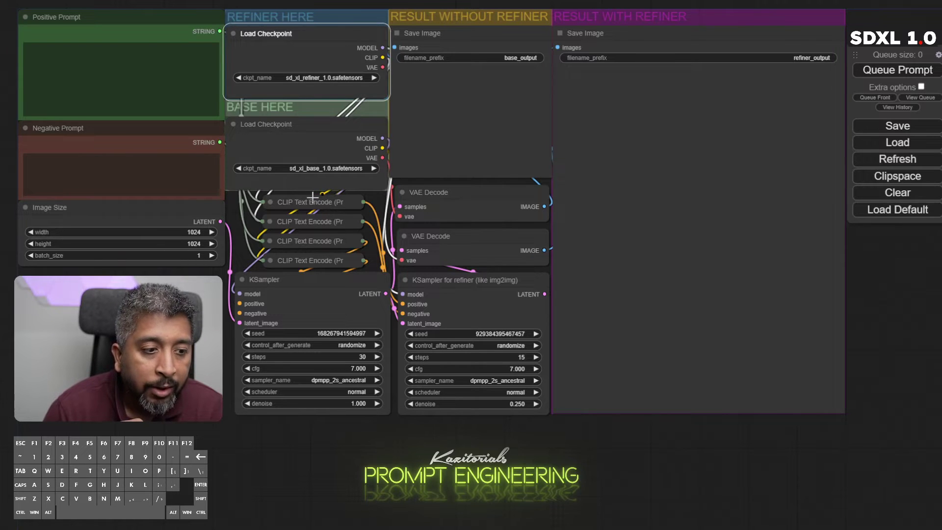
pyautogui.click(381, 258)
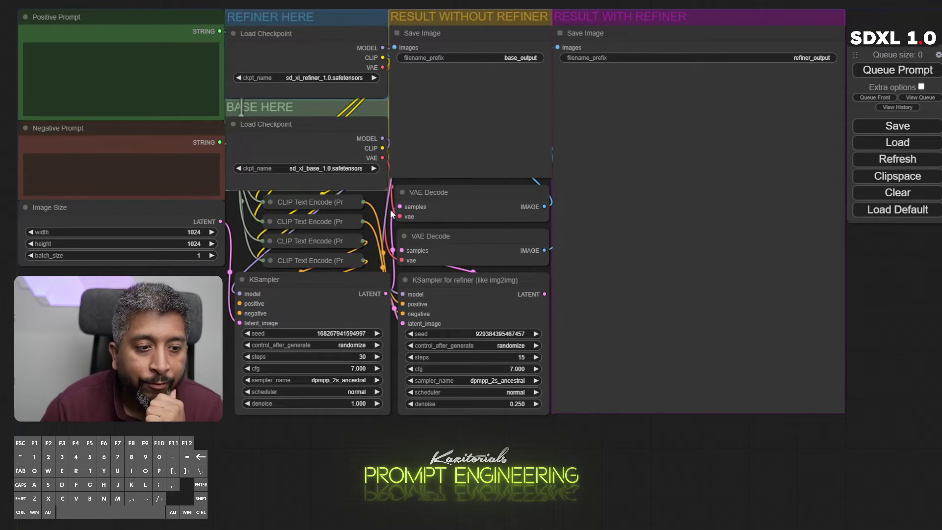
# - Review both KSampler nodes, the base sampler's seed-change choices, and the extra queue options
pyautogui.click(294, 285)
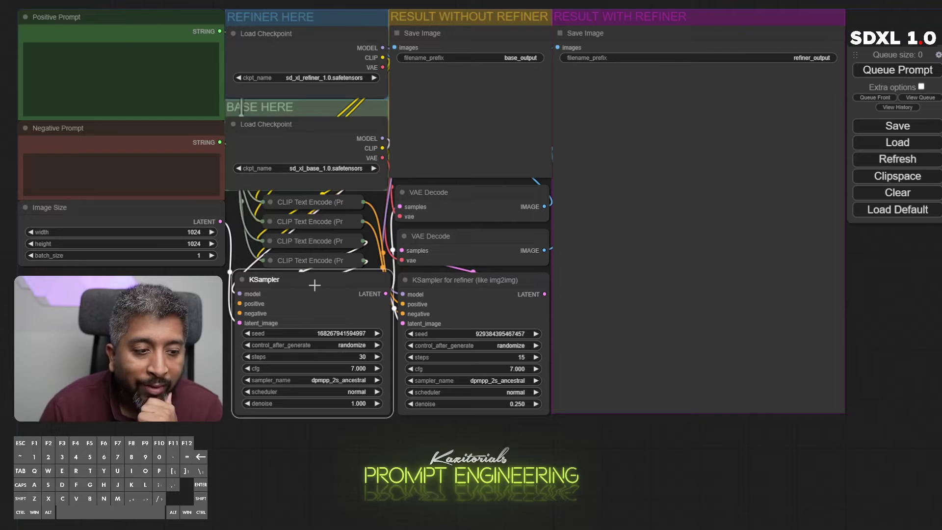
pyautogui.click(434, 280)
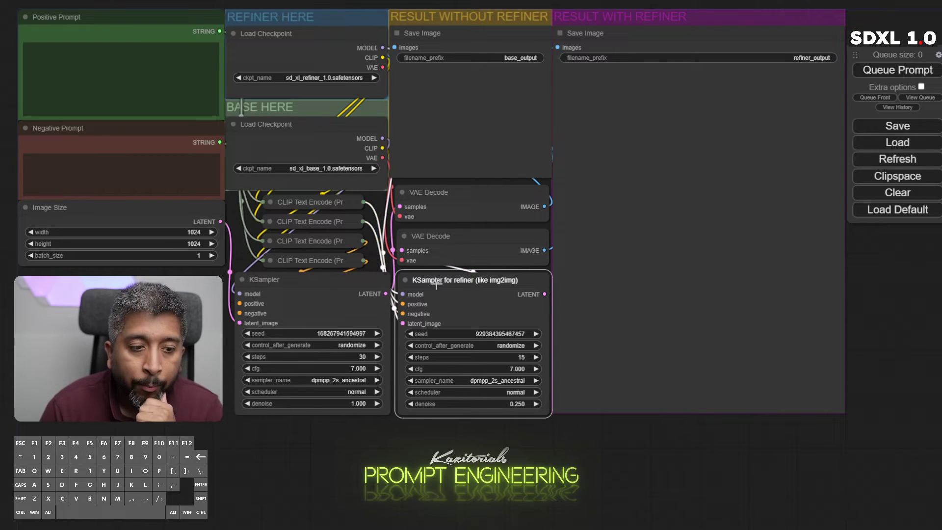
pyautogui.click(284, 279)
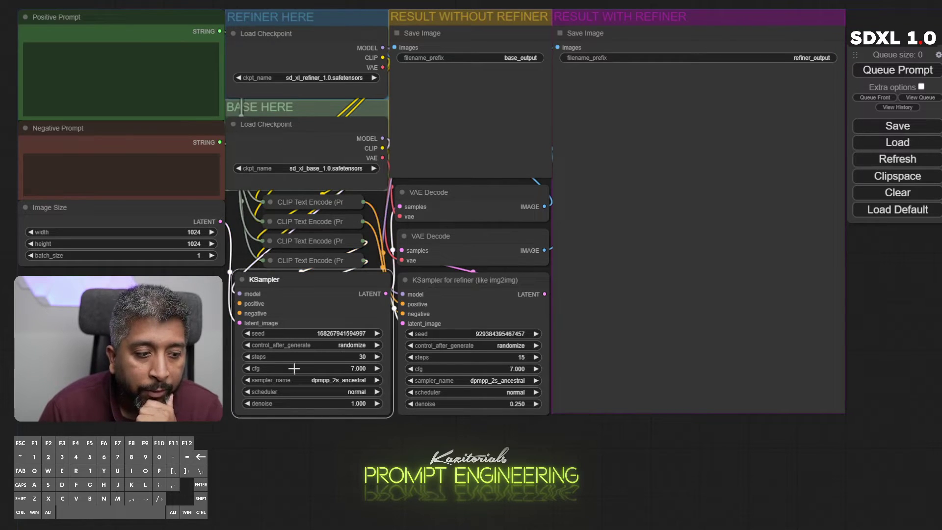
pyautogui.click(320, 345)
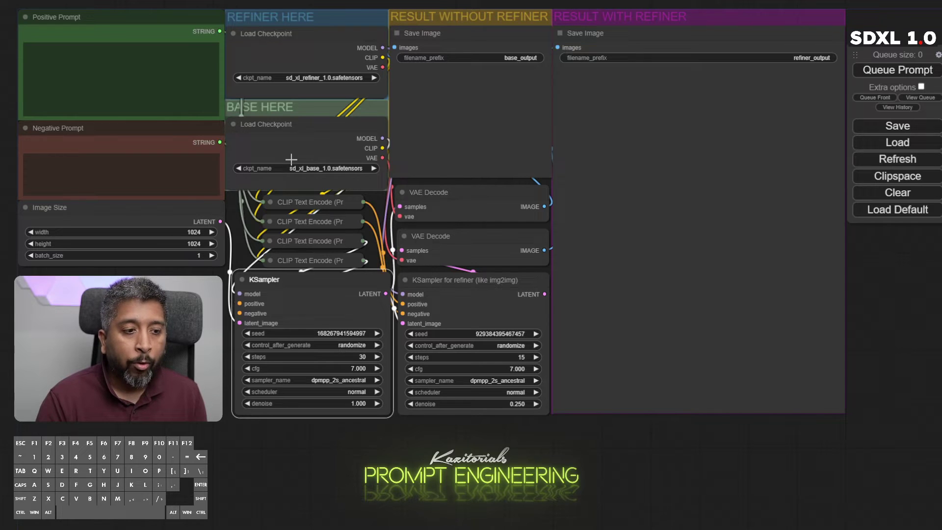
pyautogui.click(458, 282)
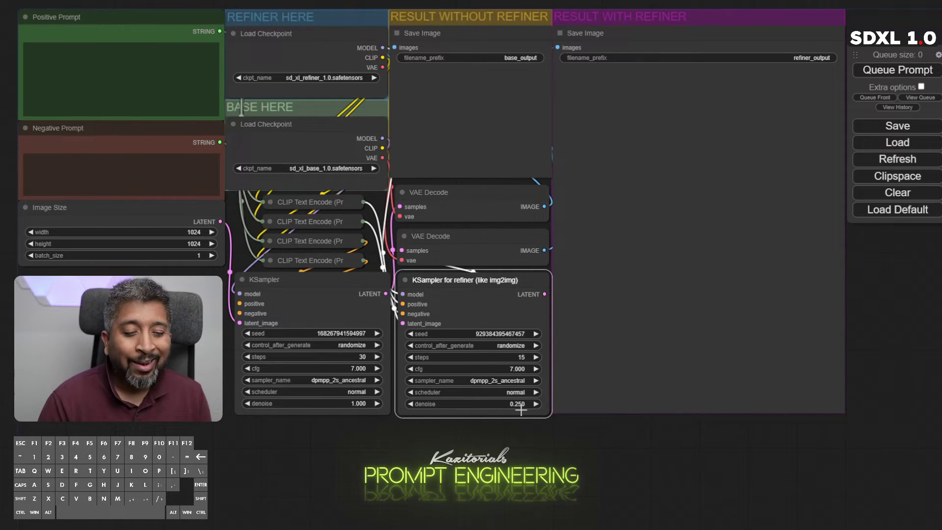
pyautogui.click(500, 18)
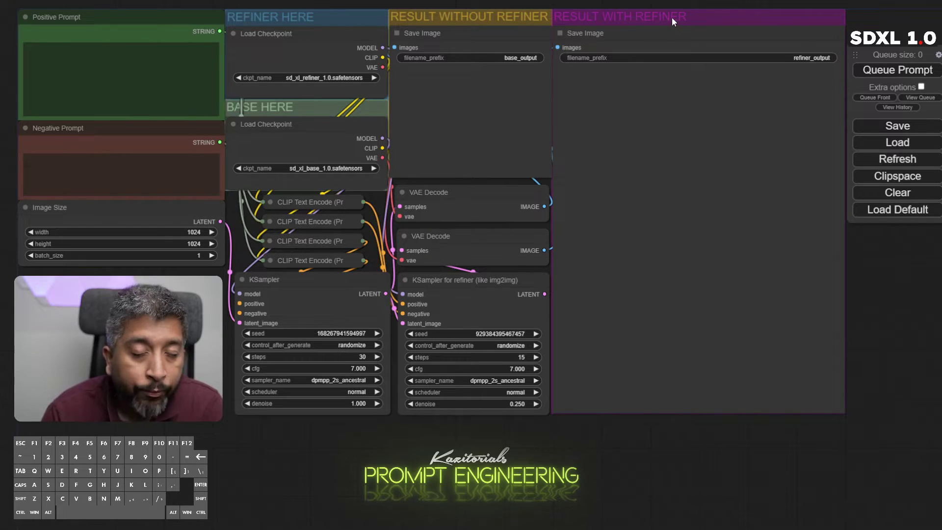
pyautogui.click(920, 87)
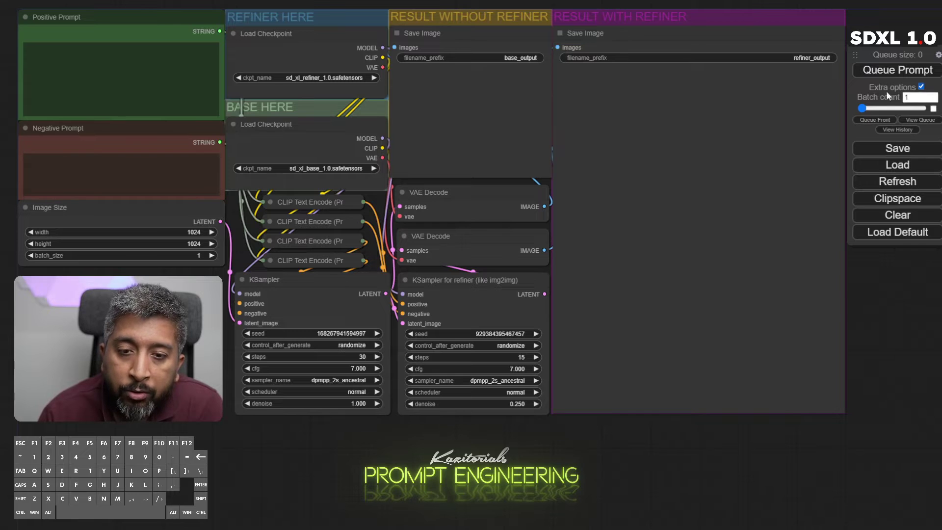
pyautogui.click(921, 86)
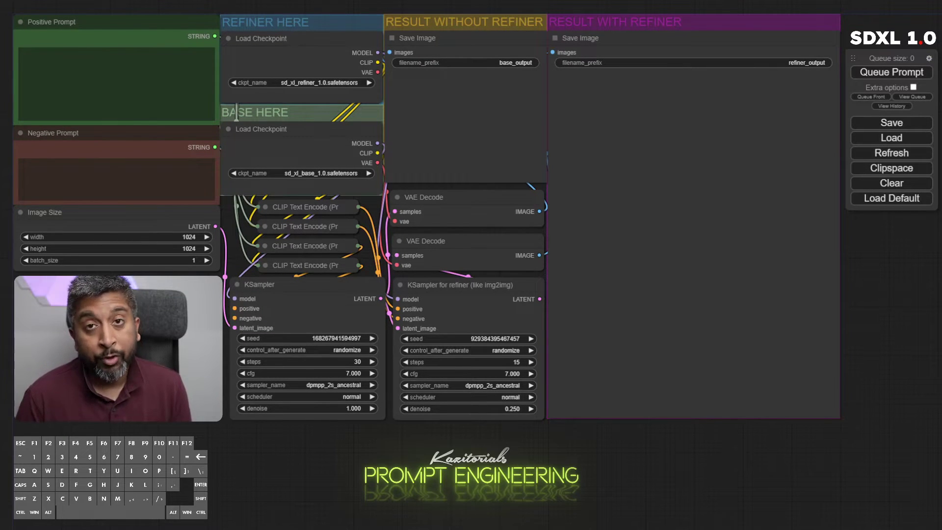
# - Set the positive prompt to 'a portrait of a man' and paste a defect keyword list as negative
pyautogui.click(98, 80)
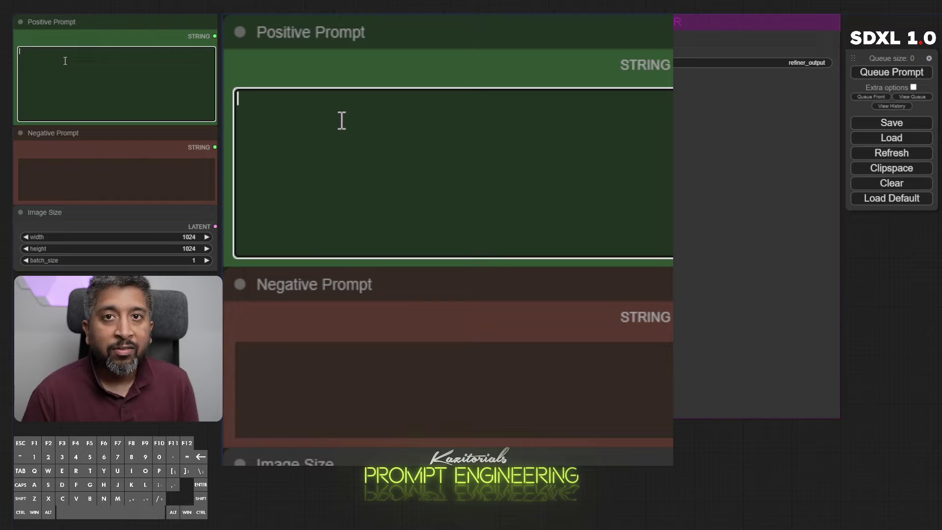
pyautogui.write('a portrait')
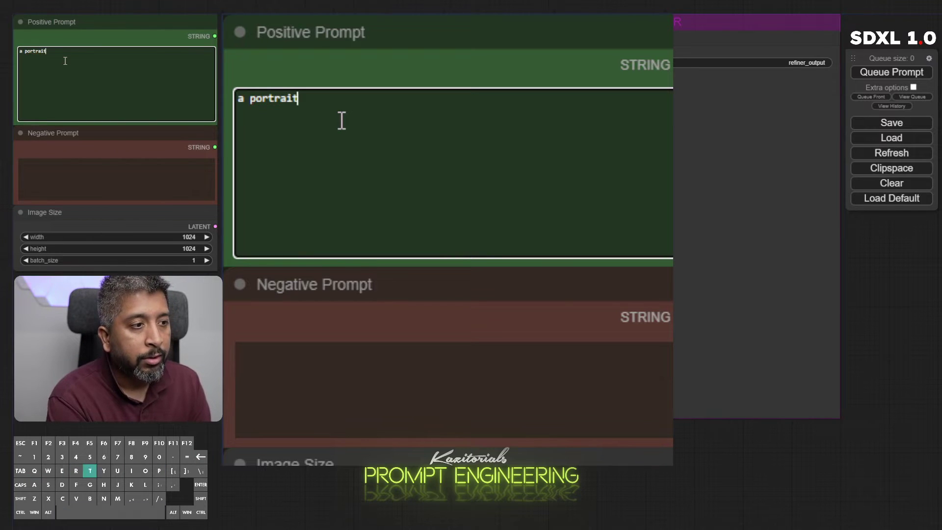
pyautogui.write(' of a man')
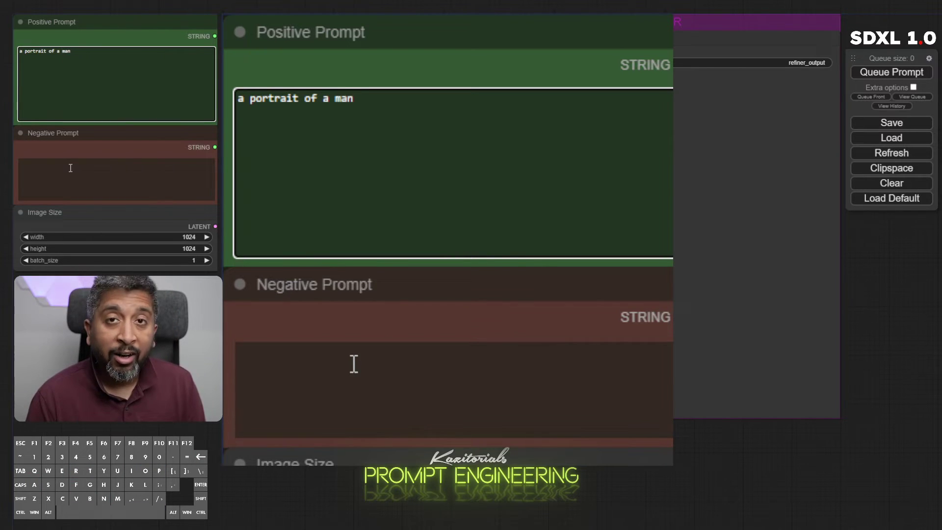
pyautogui.click(71, 168)
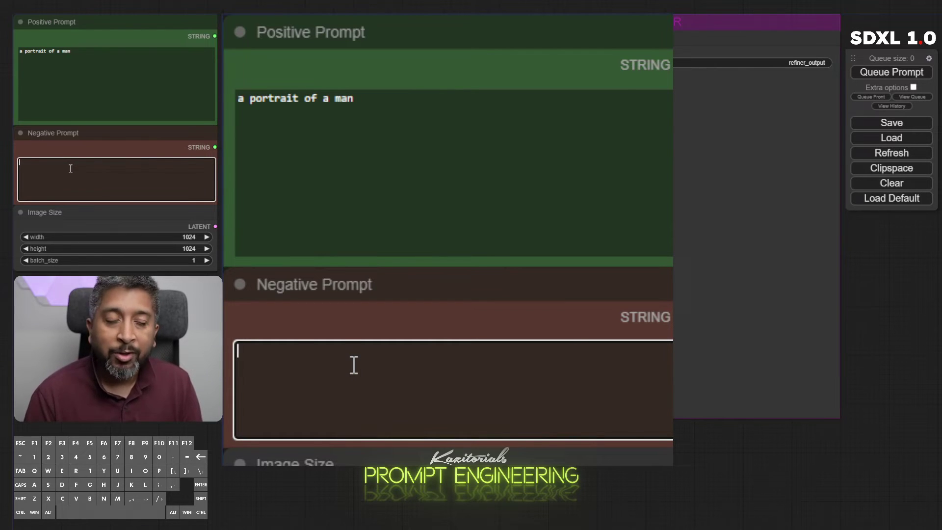
pyautogui.hotkey('ctrl', 'v')
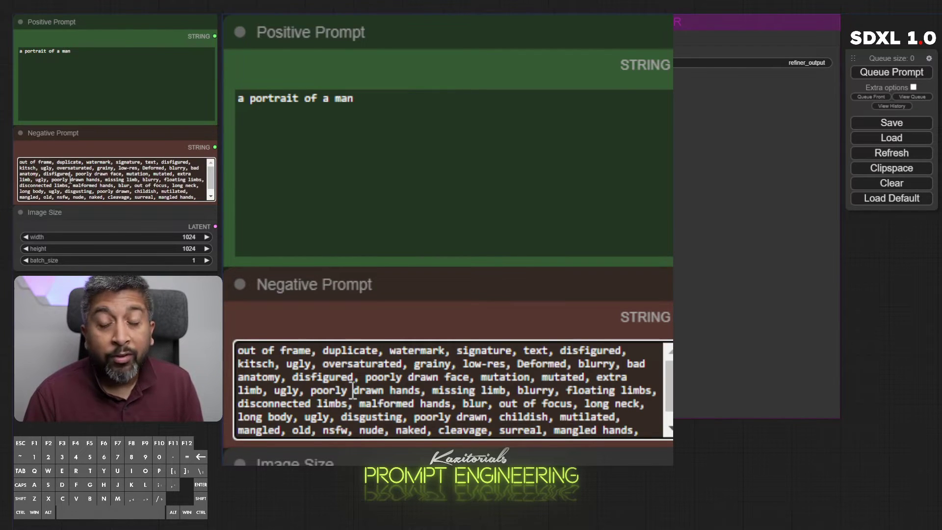
pyautogui.scroll(-1, 353, 391)
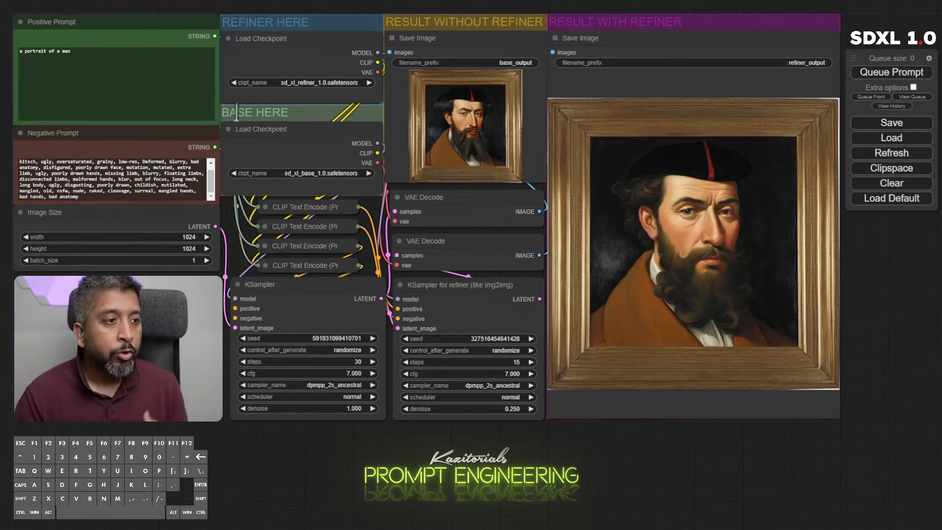
# - Prefix the positive prompt with 'raw photo,' and check the refined image's actions menu
pyautogui.click(19, 51)
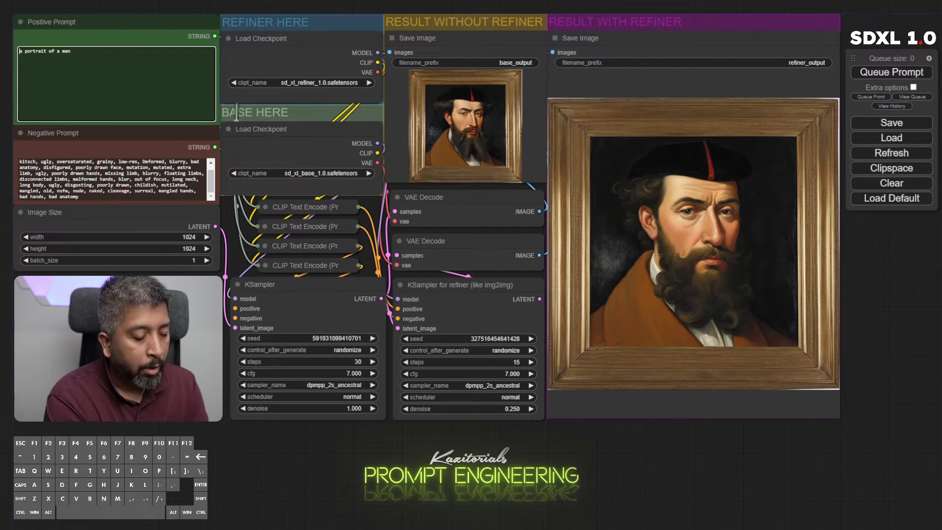
pyautogui.write('raw photo,')
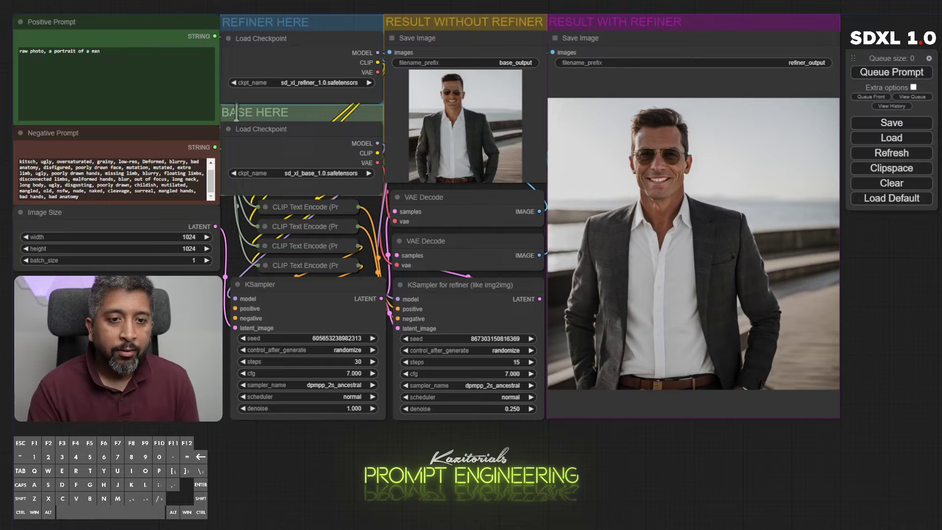
pyautogui.rightClick(693, 144)
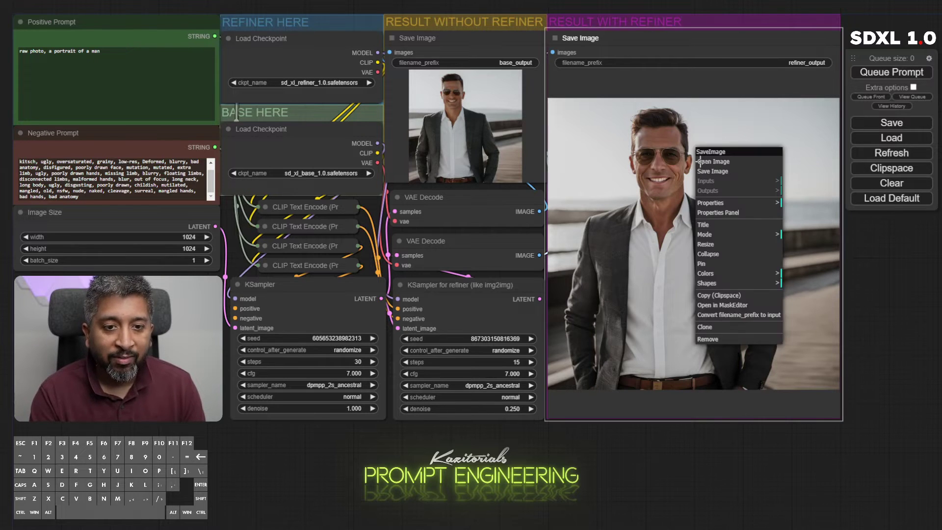
pyautogui.click(51, 51)
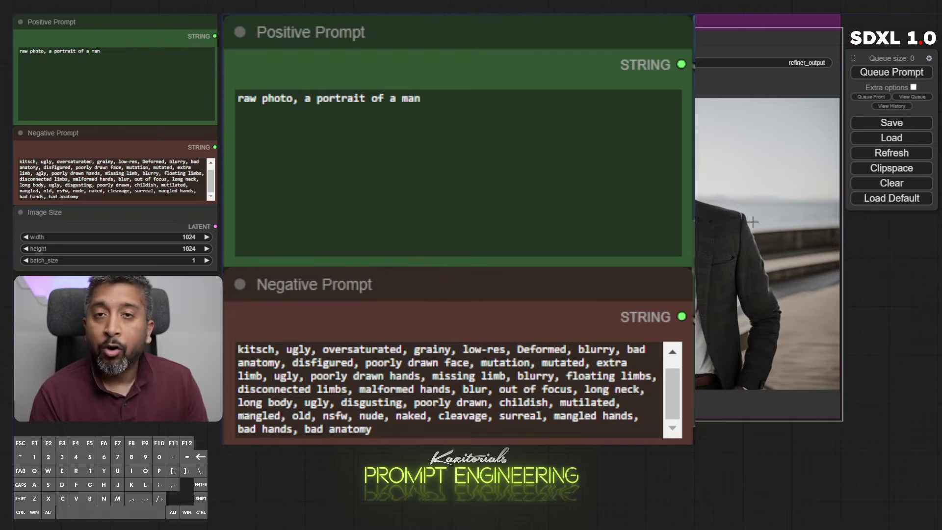
pyautogui.click(120, 49)
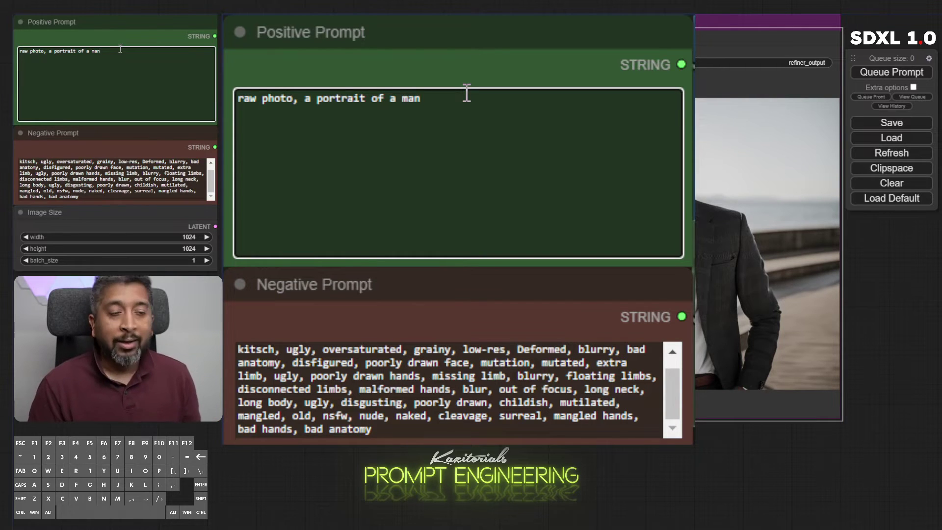
# - Drop 'raw photo,' and make the subject a 25 year old mexican man wearing a black hoodie
pyautogui.hotkey('ctrl', 'z')
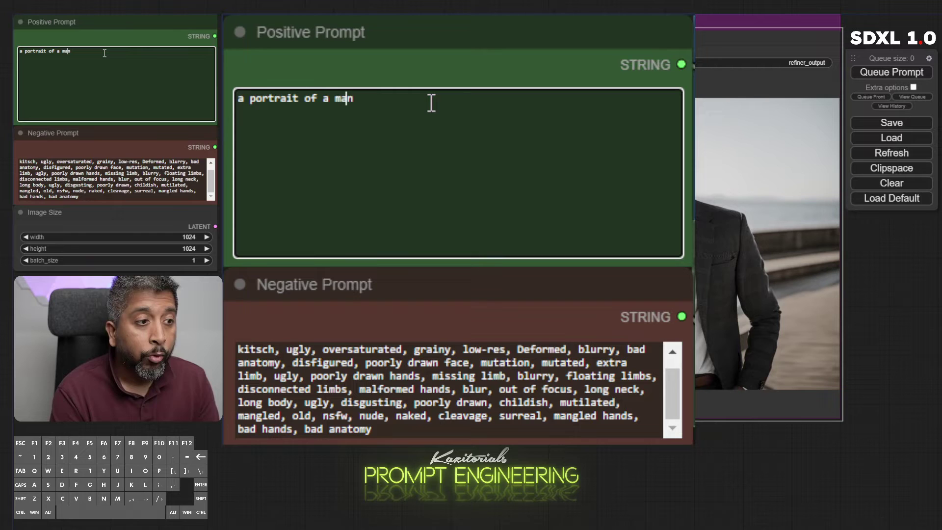
pyautogui.press('Left')
pyautogui.press('Left')
pyautogui.write('25 year old ')
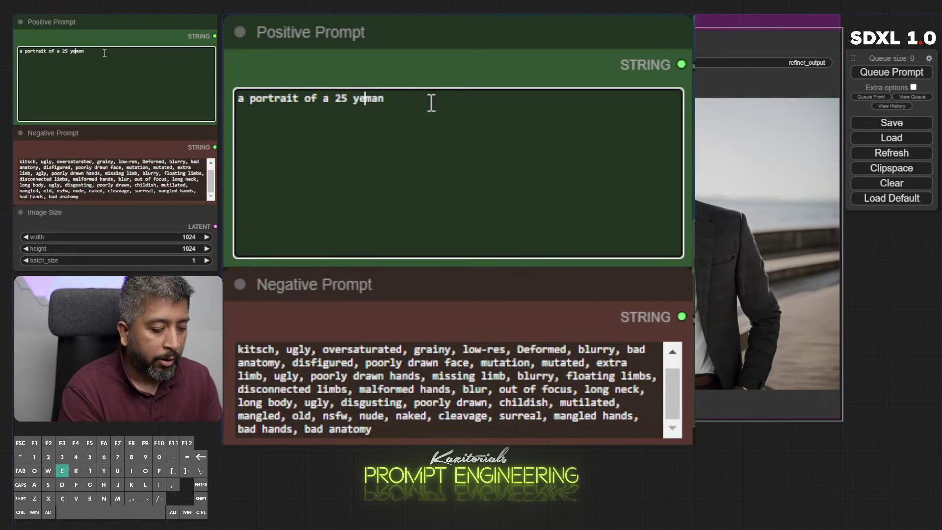
pyautogui.write('mexican')
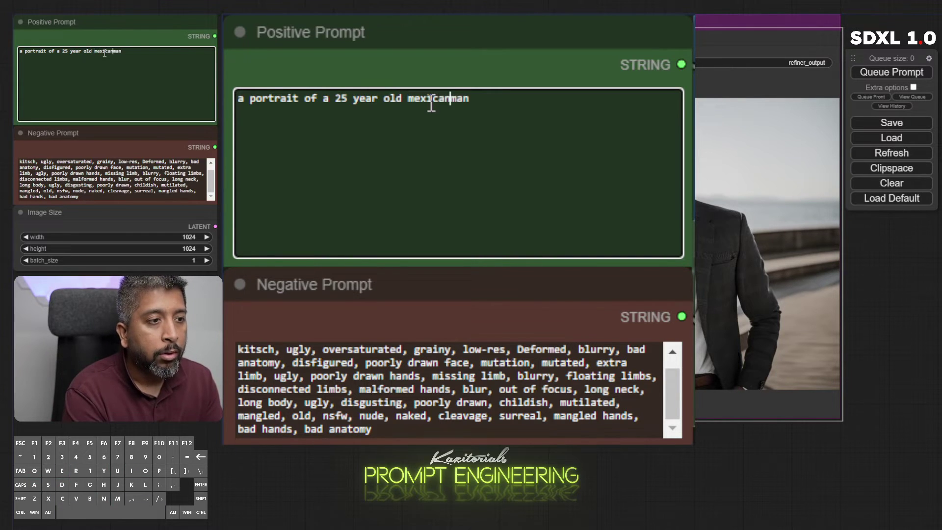
pyautogui.press('End')
pyautogui.write(', wearing ')
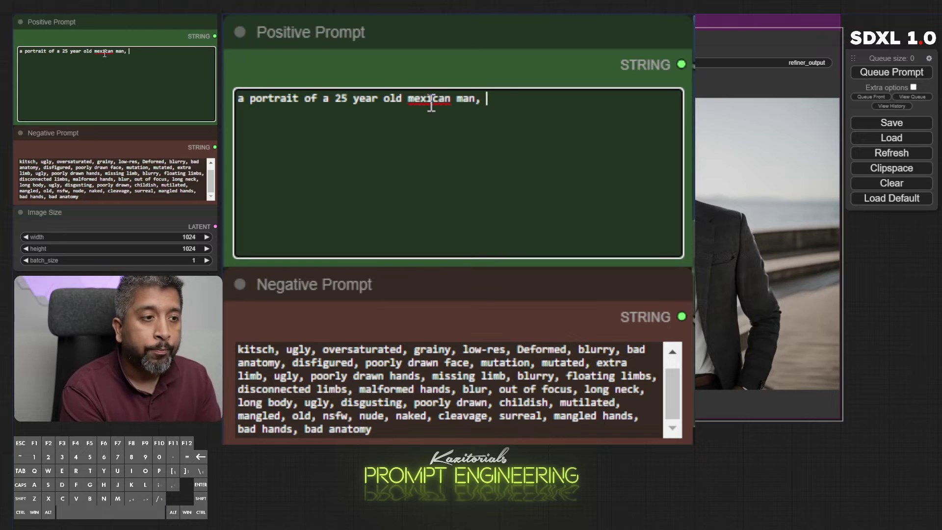
pyautogui.write('a black hoodie')
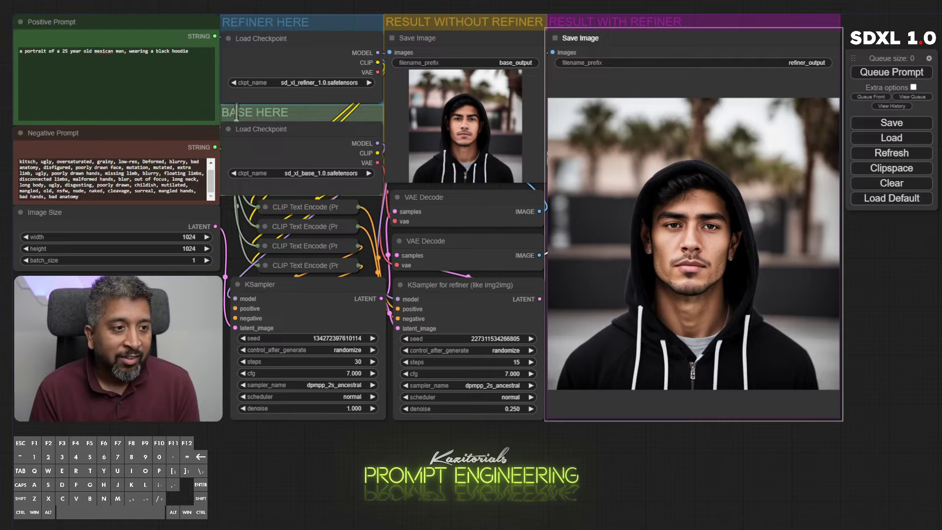
# - Append ', smiling at the camera' to the prompt and set both KSamplers' seeds to fixed
pyautogui.click(203, 54)
pyautogui.write(', smiling at t')
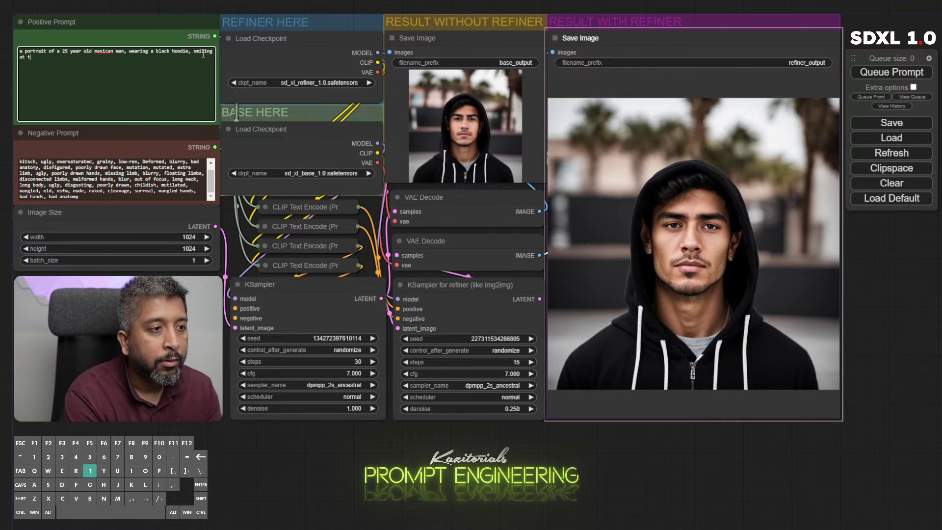
pyautogui.write('he camera')
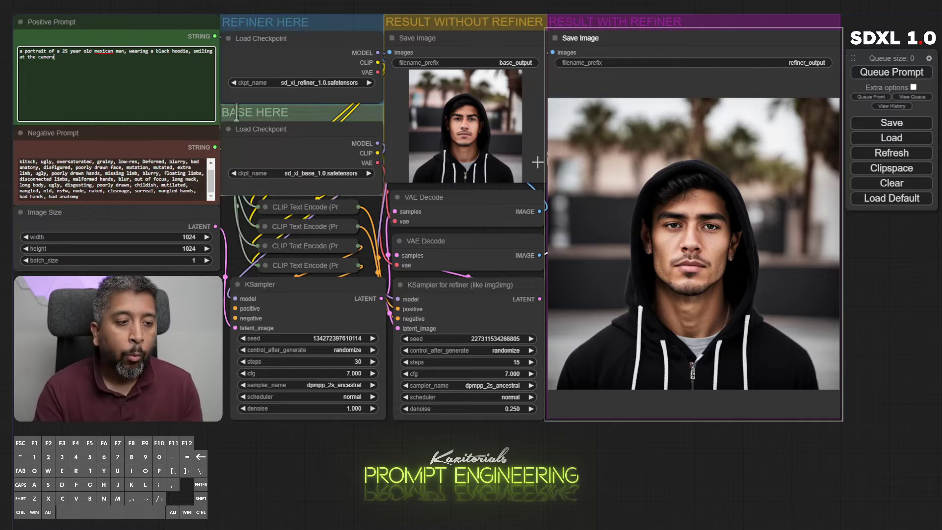
pyautogui.click(364, 325)
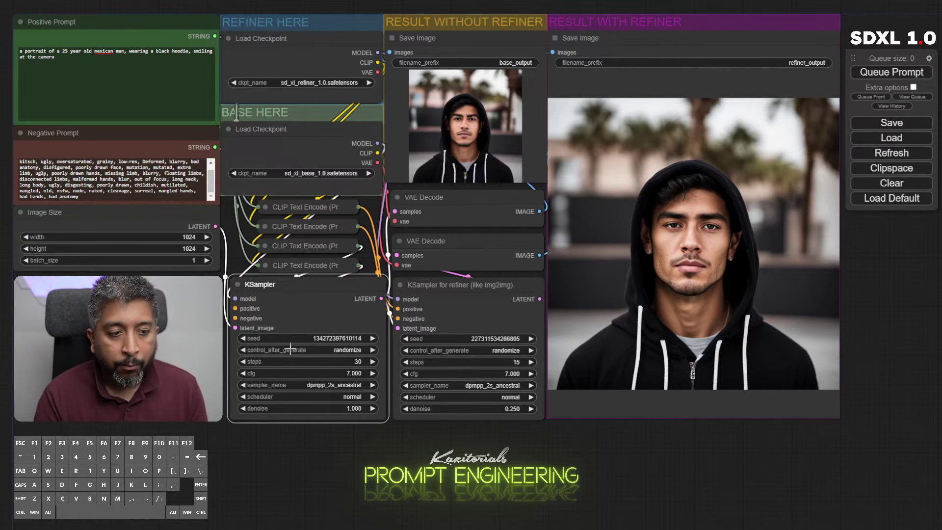
pyautogui.click(346, 350)
pyautogui.click(357, 354)
pyautogui.click(515, 350)
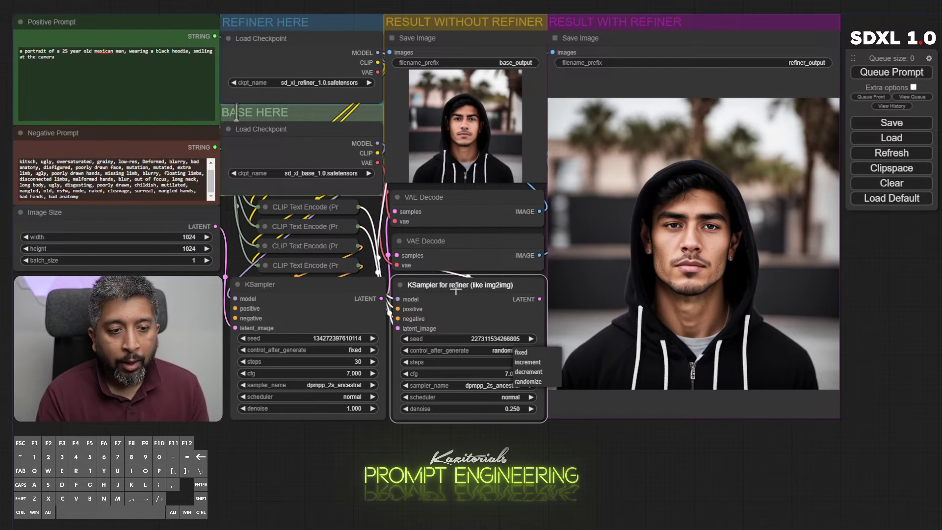
pyautogui.click(521, 351)
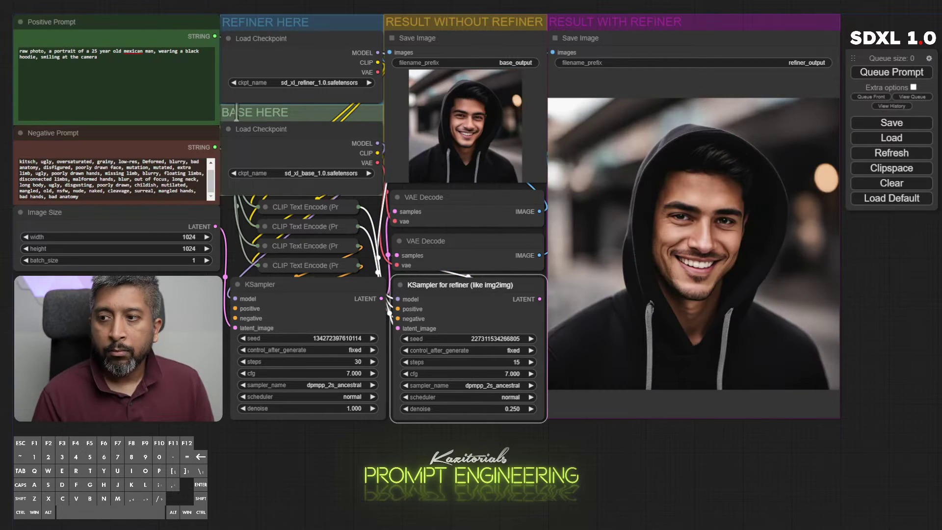
# - Edit the positive prompt so it begins with 'raw photo,'
pyautogui.click(117, 83)
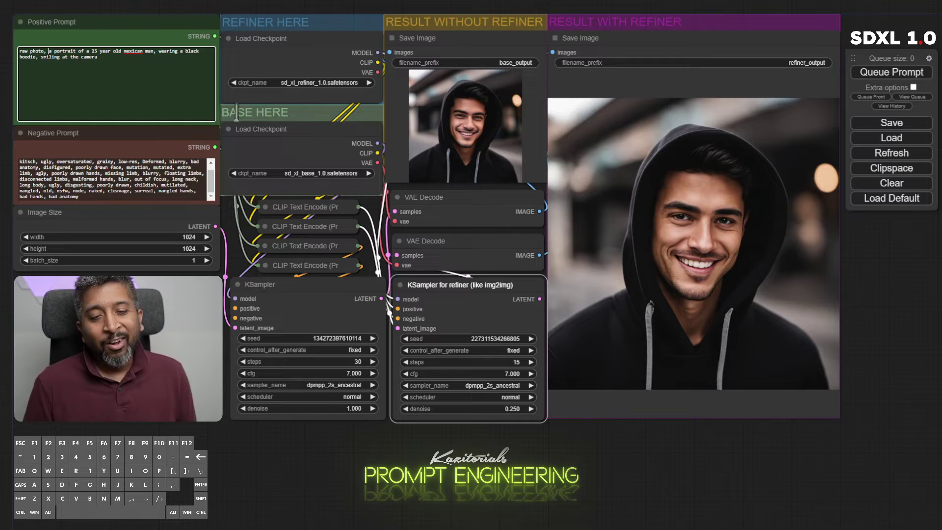
pyautogui.click(49, 51)
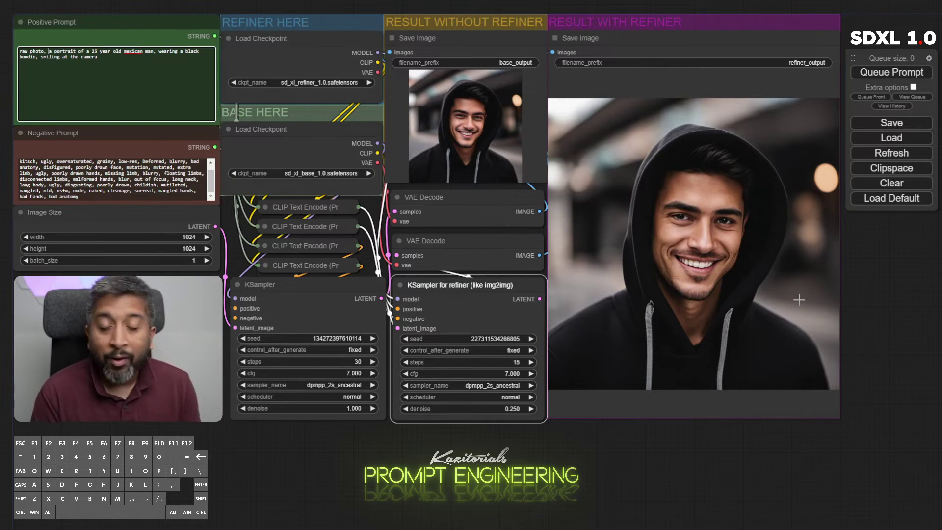
pyautogui.click(112, 57)
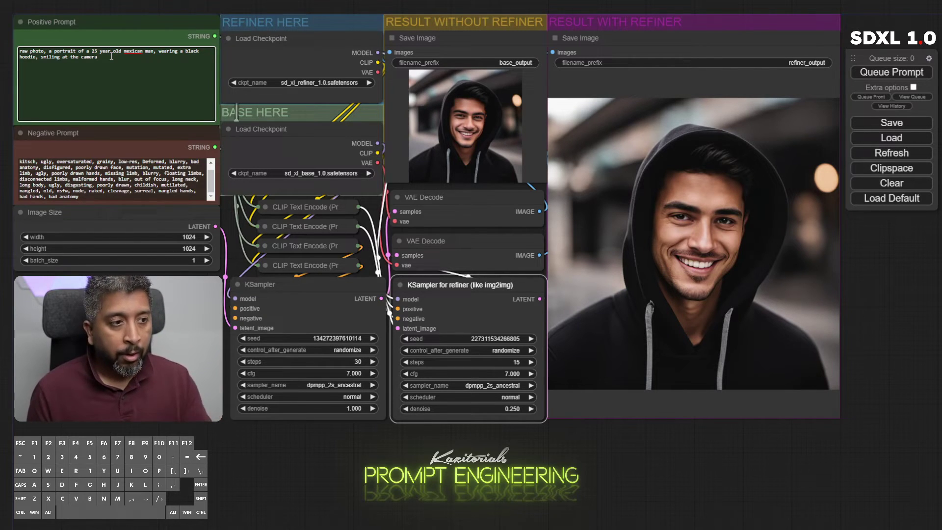
# - Replace the prompt with a stock-photo medium shot of a smiling African American Nurse, hospital interior in the background
pyautogui.hotkey('ctrl', 'a')
pyautogui.write('st')
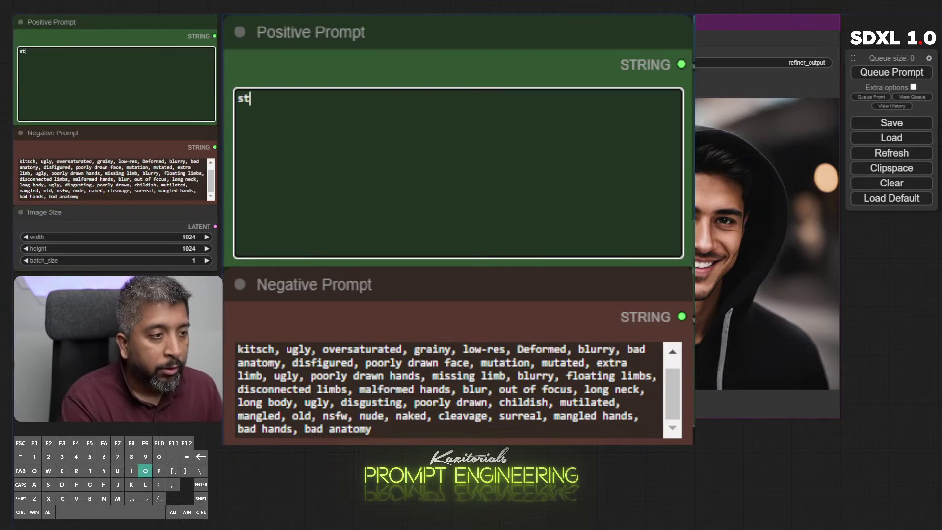
pyautogui.write('ock photo,')
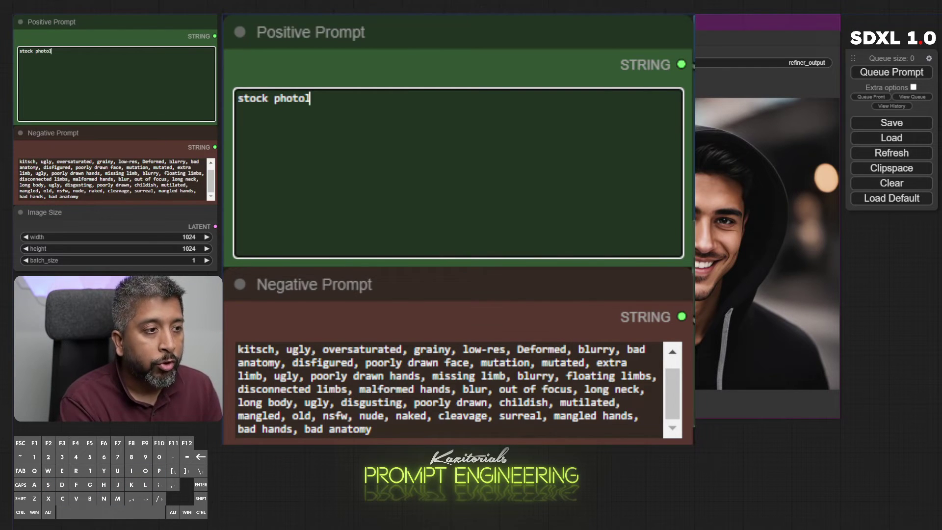
pyautogui.press('BackSpace')
pyautogui.write(', mediu')
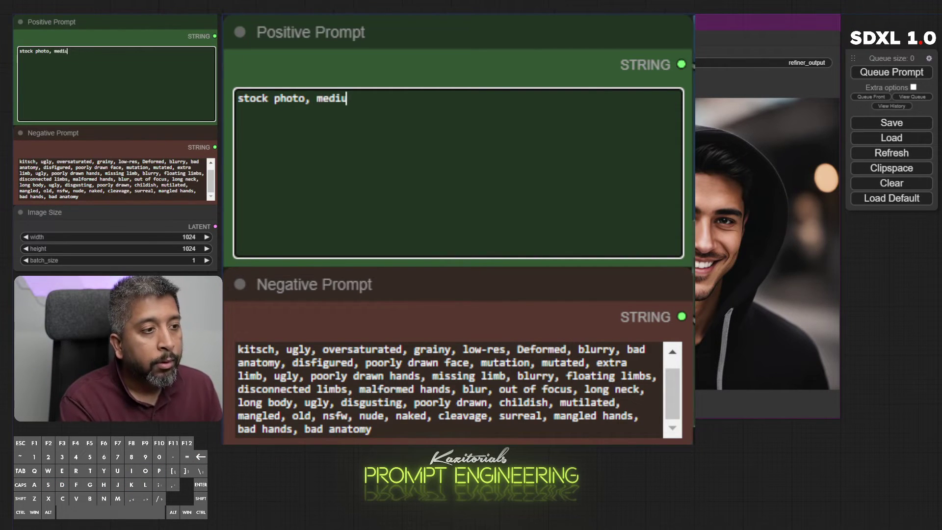
pyautogui.write('m closeup shot')
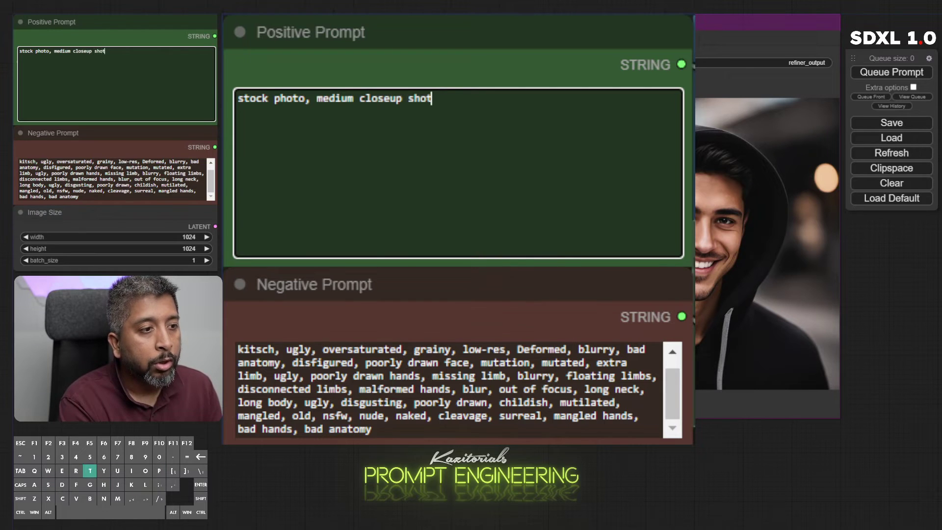
pyautogui.write(' of a n A')
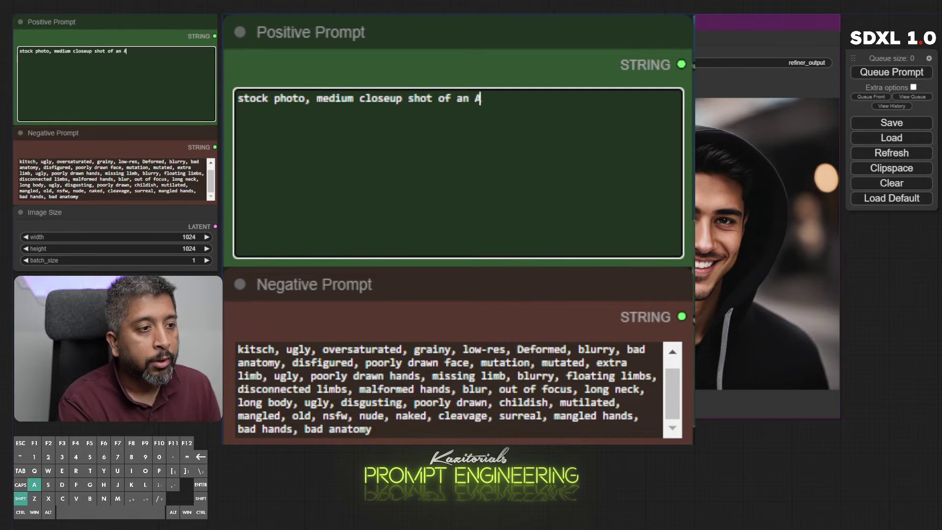
pyautogui.write('frican Am')
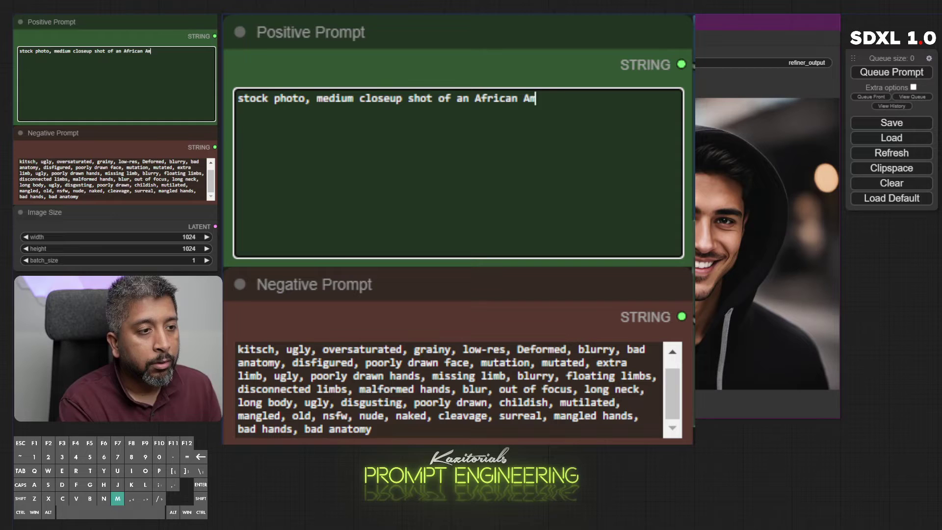
pyautogui.write('erican Nur')
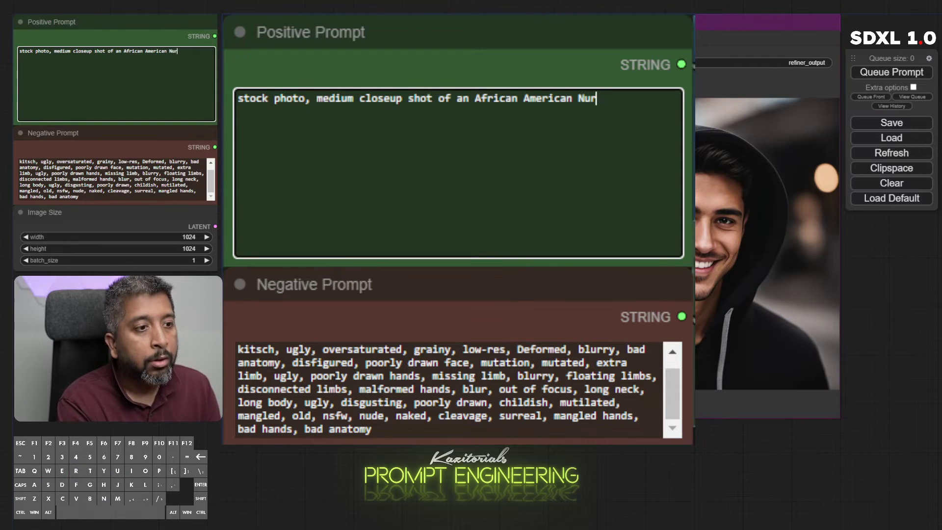
pyautogui.write('se, smiling at ')
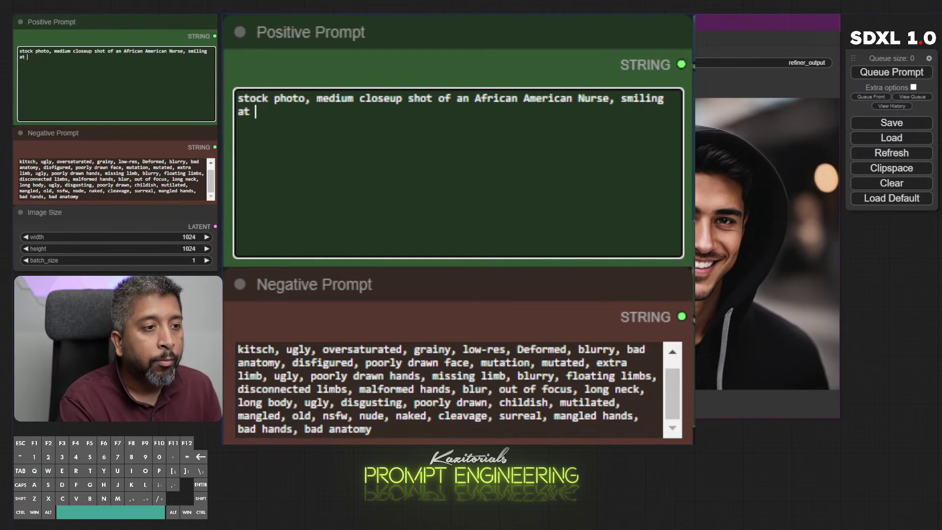
pyautogui.write('the camera, ')
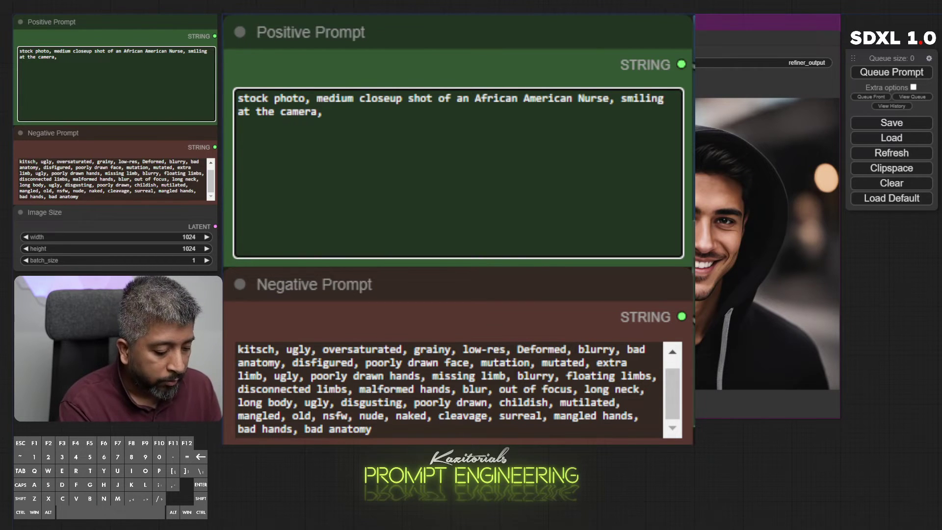
pyautogui.write('hospi')
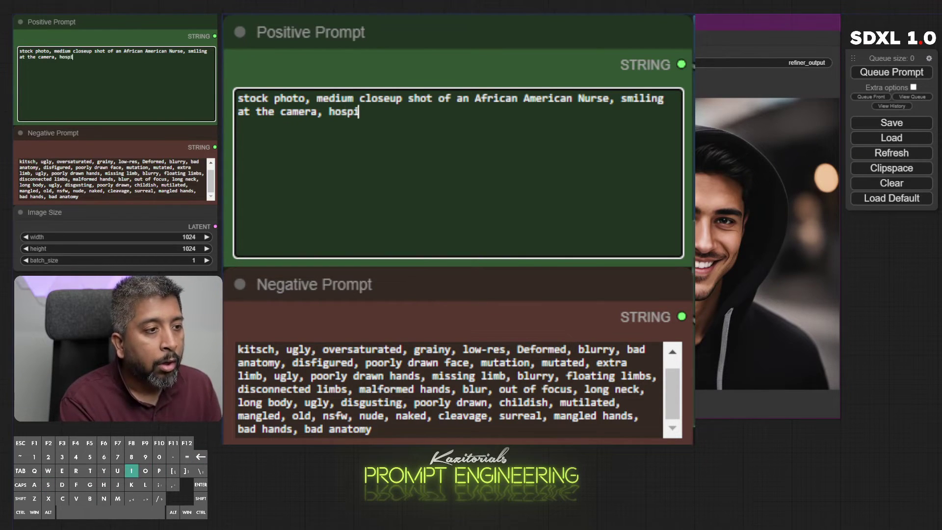
pyautogui.write('tal interio')
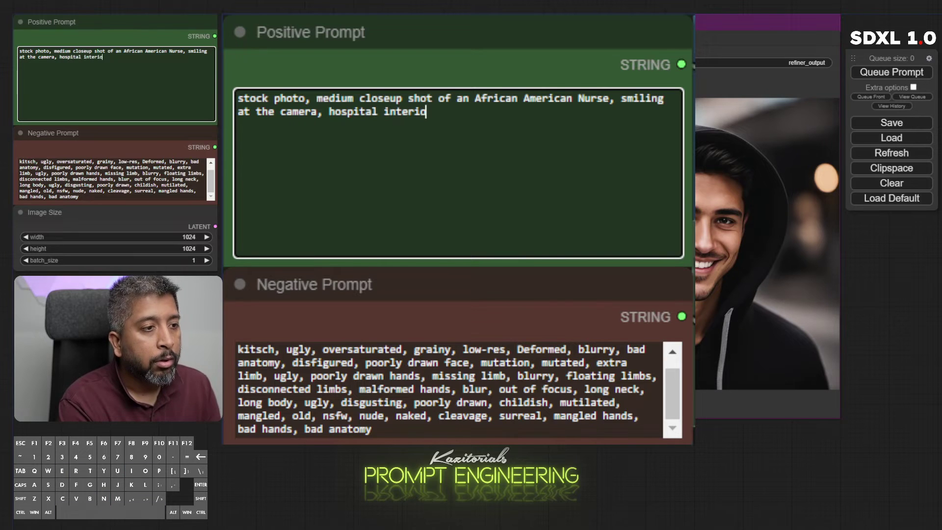
pyautogui.write('r scene,')
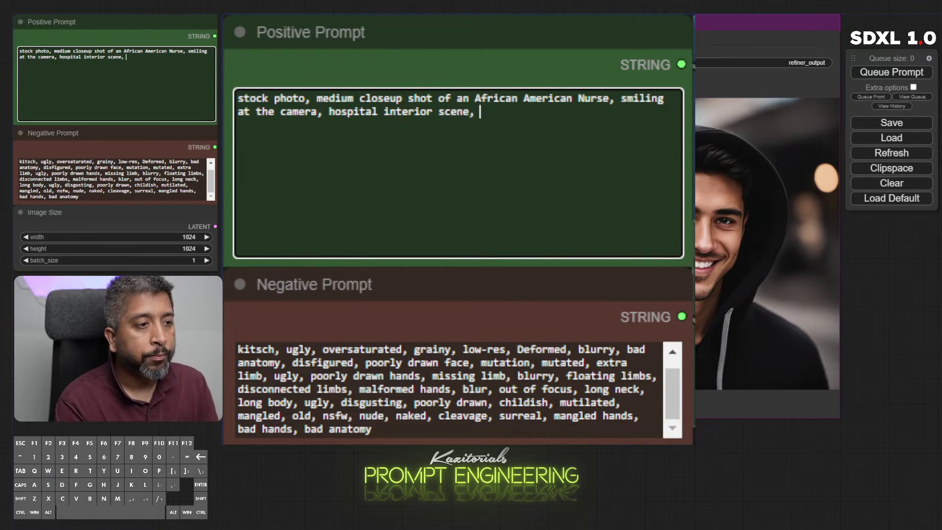
pyautogui.hotkey('ctrl', 'Left')
pyautogui.hotkey('ctrl', 'Left')
pyautogui.hotkey('ctrl', 'Right')
pyautogui.hotkey('ctrl', 'shift', 'Right')
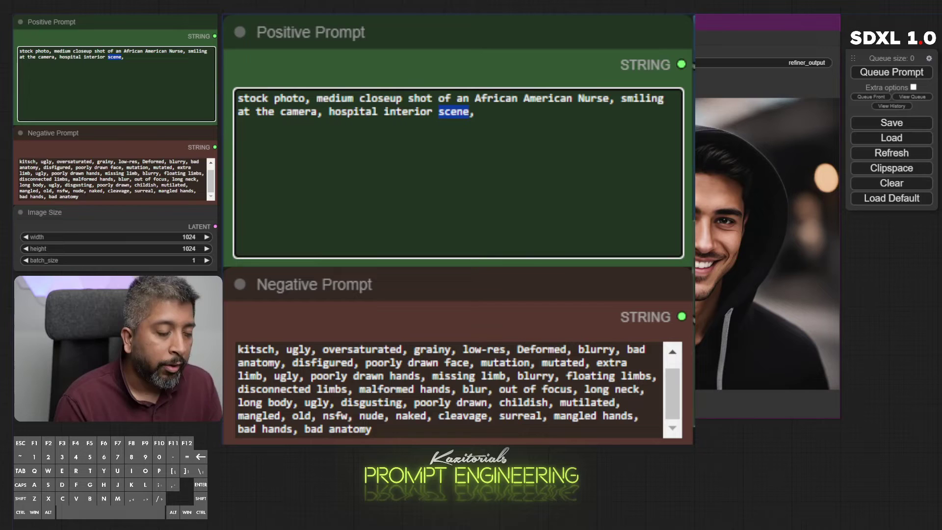
pyautogui.write('in the background')
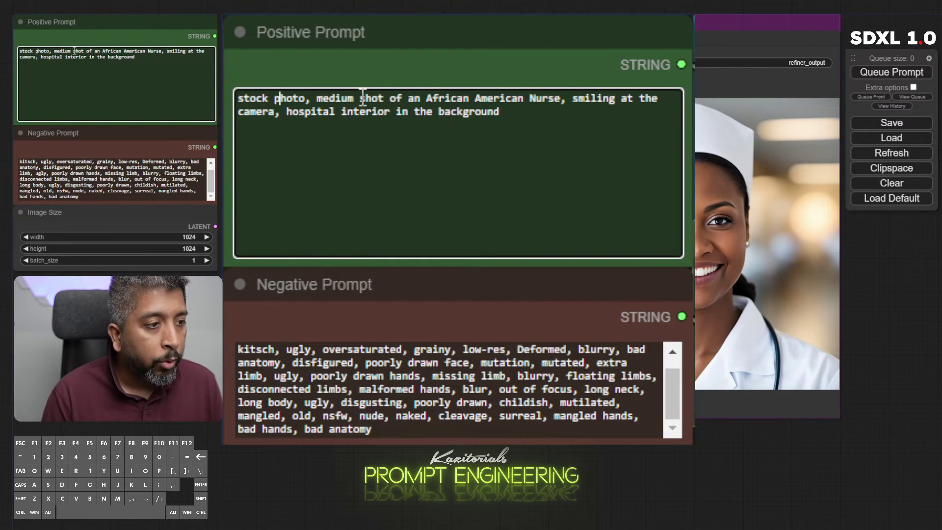
# - Change the subject to 'Bangladeshi Engineer, holding a blueprint,'
pyautogui.moveTo(99, 50); pyautogui.dragTo(161, 51)
pyautogui.write('Bang')
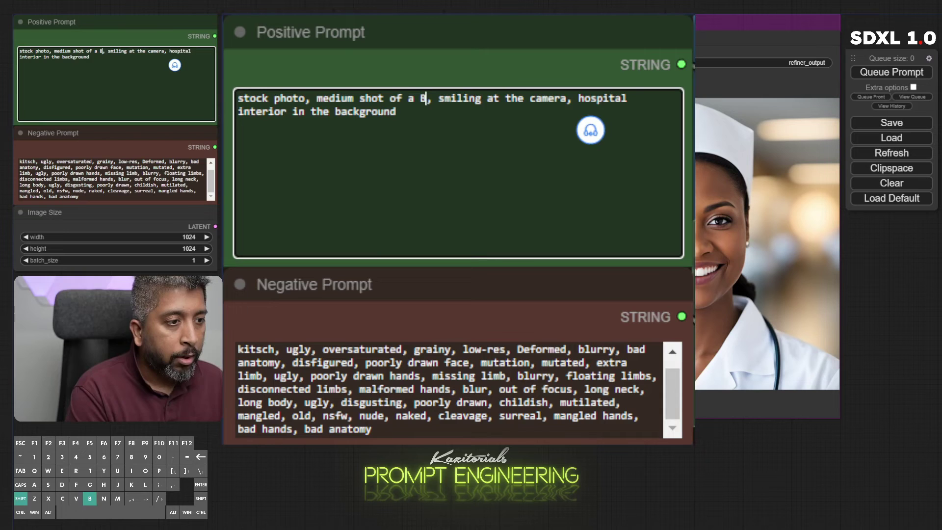
pyautogui.write('ladeshi A, s')
pyautogui.press('BackSpace')
pyautogui.press('BackSpace')
pyautogui.press('BackSpace')
pyautogui.write('eshi A')
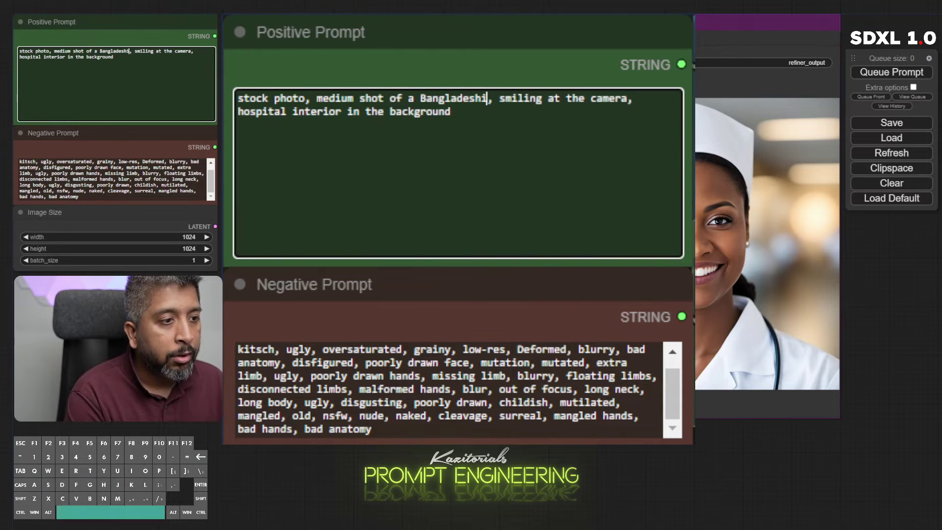
pyautogui.press('BackSpace')
pyautogui.write('Engineer,')
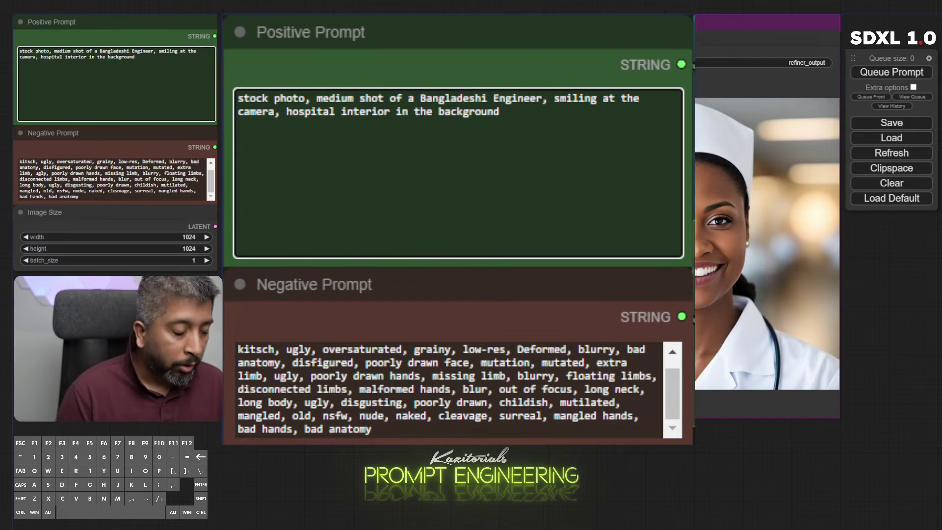
pyautogui.write(' holding')
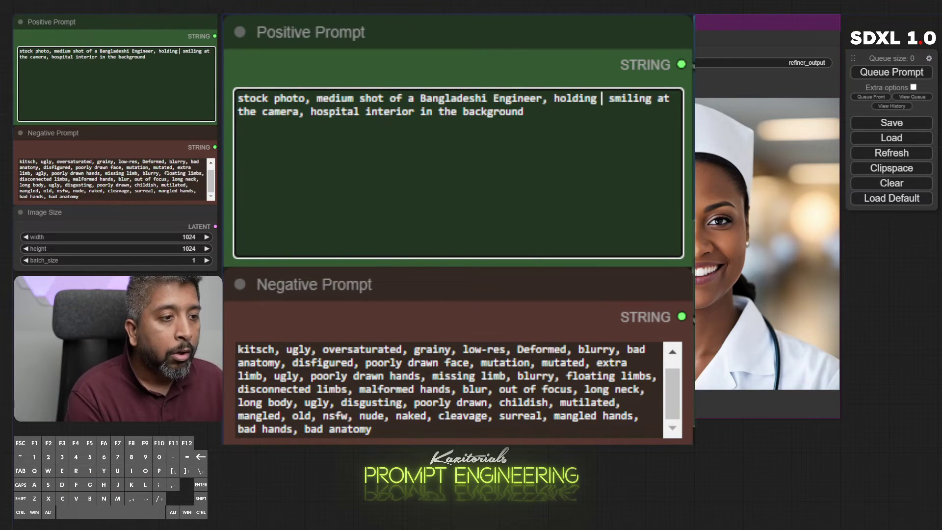
pyautogui.write(' a bluepr')
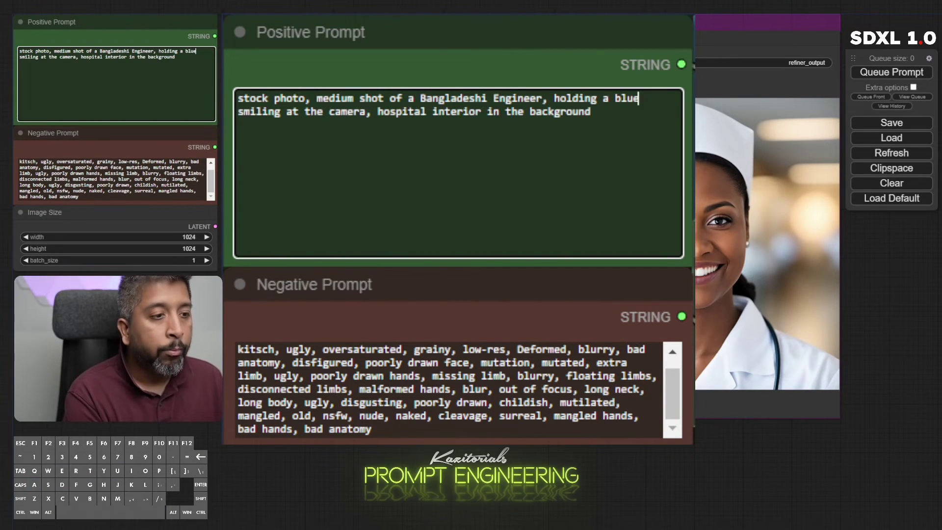
pyautogui.write('int,')
# - Replace 'hospital interior' with 'construction site' in the positive prompt
pyautogui.hotkey('ctrl', 'Right')
pyautogui.hotkey('ctrl', 'Right')
pyautogui.hotkey('ctrl', 'Right')
pyautogui.hotkey('ctrl', 'Right')
pyautogui.hotkey('ctrl', 'Right')
pyautogui.hotkey('ctrl', 'Right')
pyautogui.hotkey('ctrl', 'shift', 'Right')
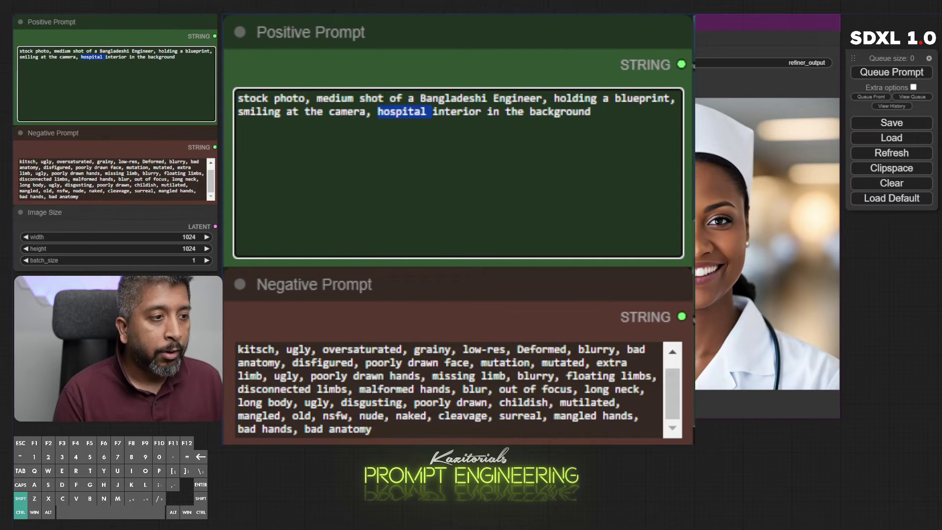
pyautogui.hotkey('ctrl', 'shift', 'Right')
pyautogui.hotkey('ctrl', 'shift', 'Right')
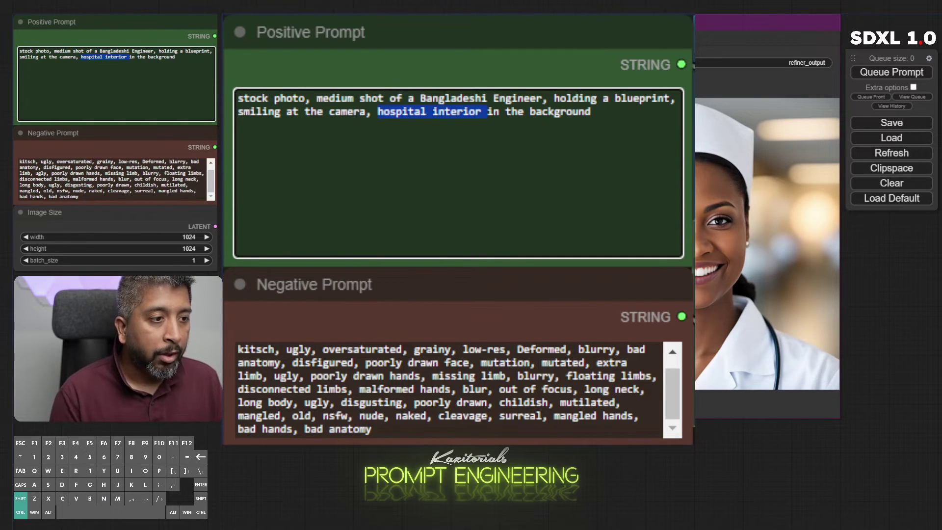
pyautogui.hotkey('ctrl', 'shift', 'Left')
pyautogui.write('cons')
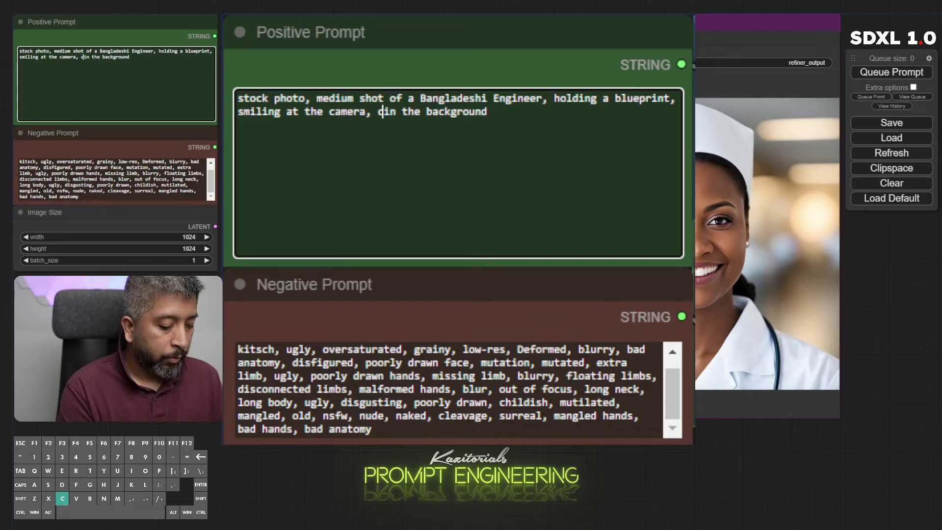
pyautogui.write('truction site')
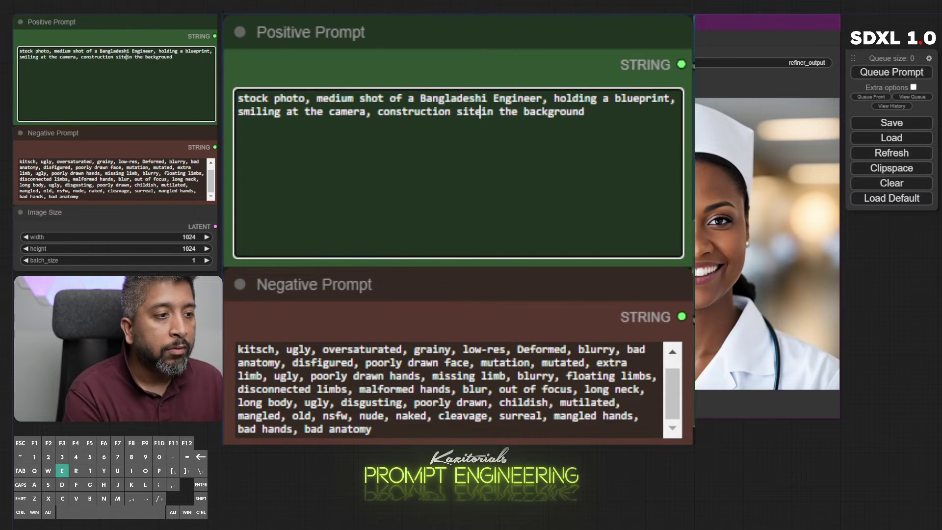
pyautogui.press('End')
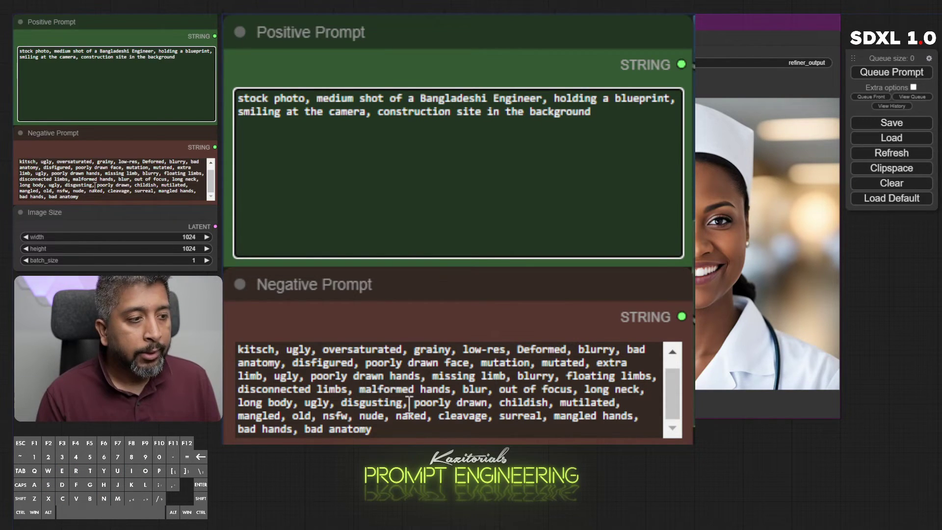
# - Replace the negative prompt with the embeddings 'baddream, unrealisticdream'
pyautogui.click(334, 395)
pyautogui.hotkey('ctrl', 'a')
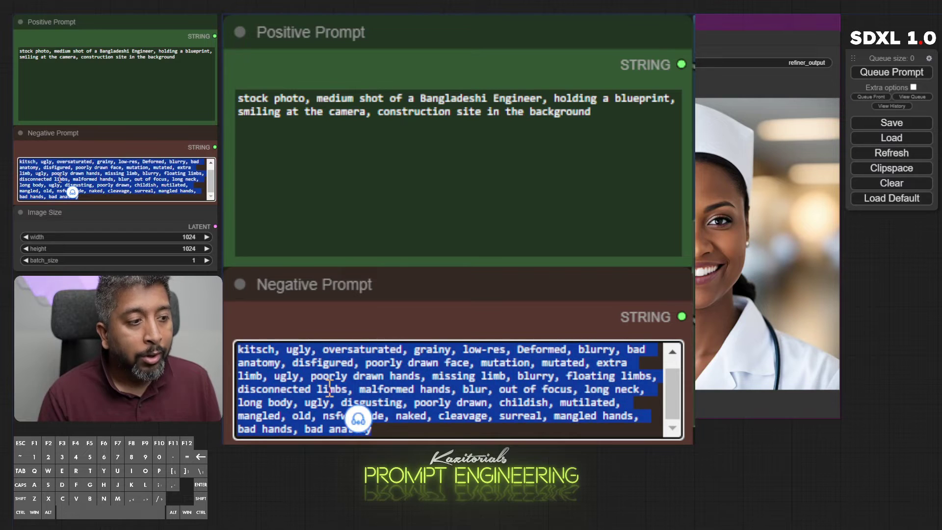
pyautogui.press('BackSpace')
pyautogui.write('badd')
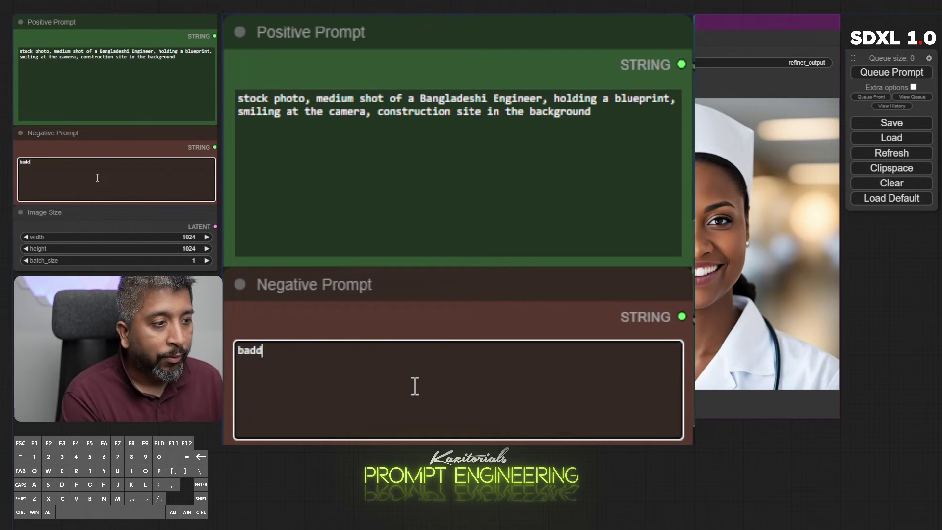
pyautogui.write('ream, unrealisticdre')
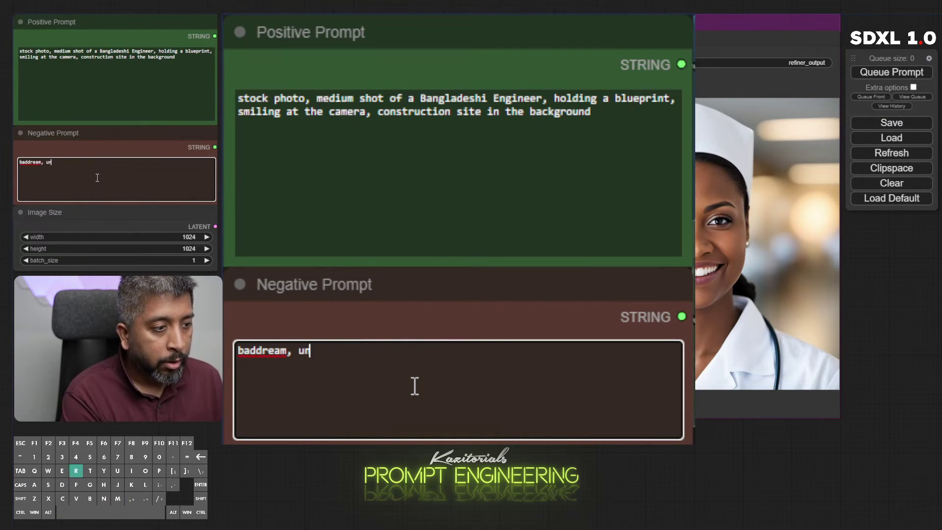
pyautogui.write('am')
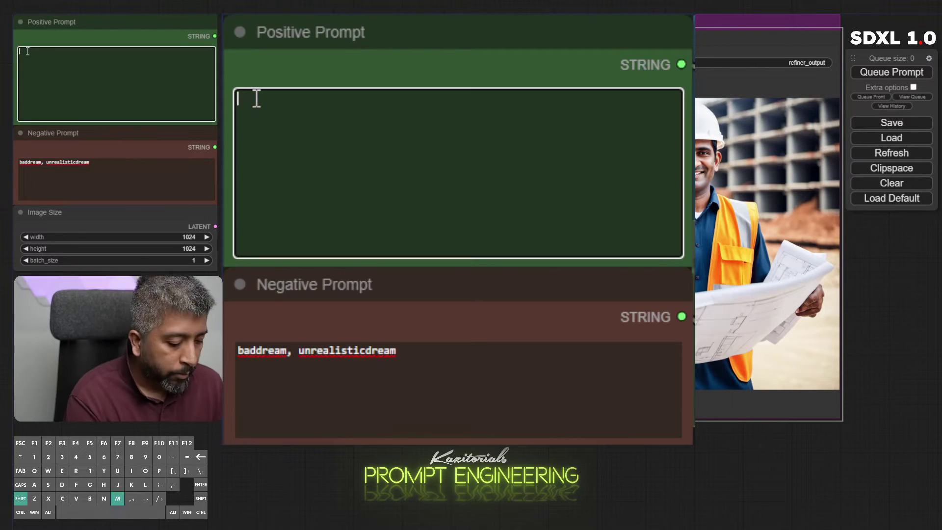
# - Write a Magazine Cover Photo prompt of a smiling Italian Chef, gourmet bakery background, volumetric studio lighting
pyautogui.write('Magaz')
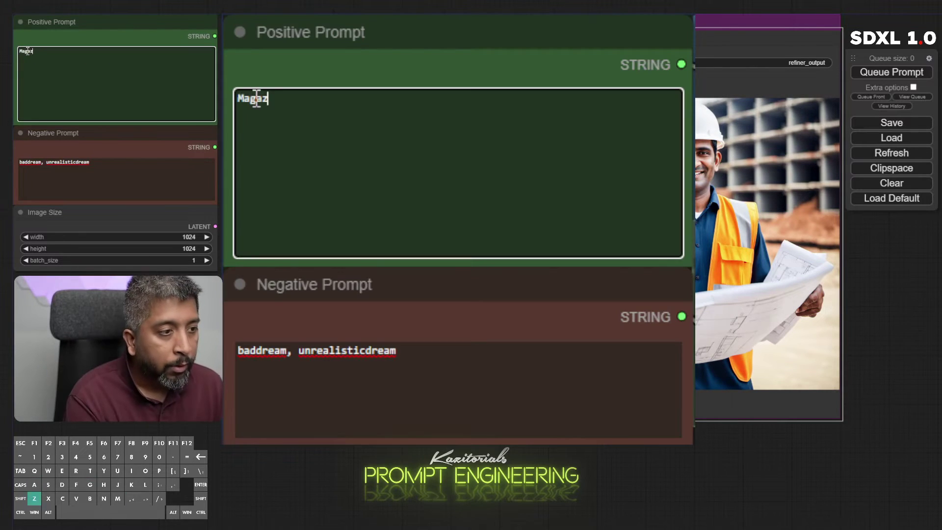
pyautogui.write('ine Cover Pho')
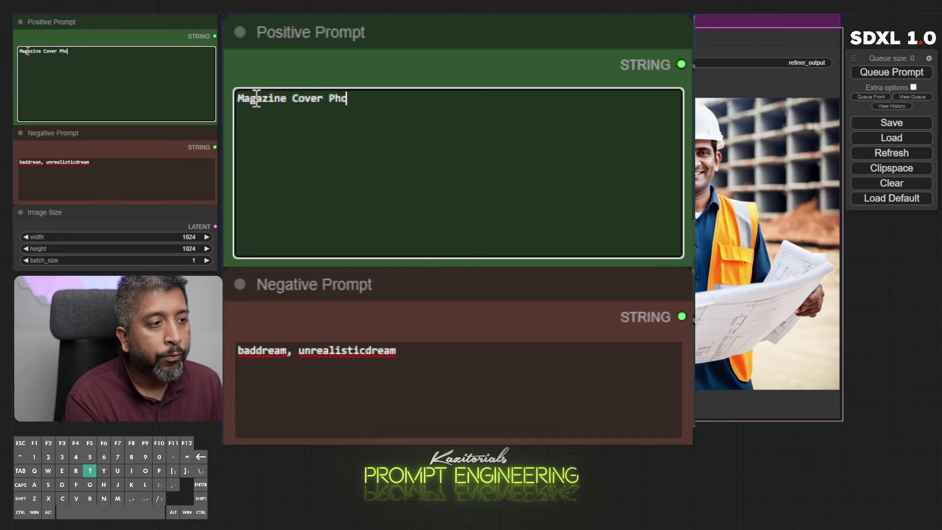
pyautogui.write('to, studio ')
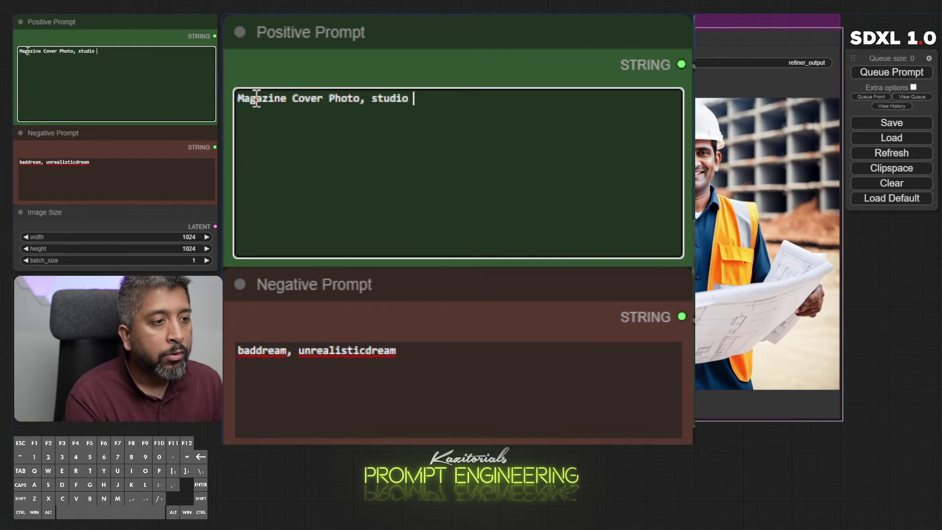
pyautogui.write('portrait of a')
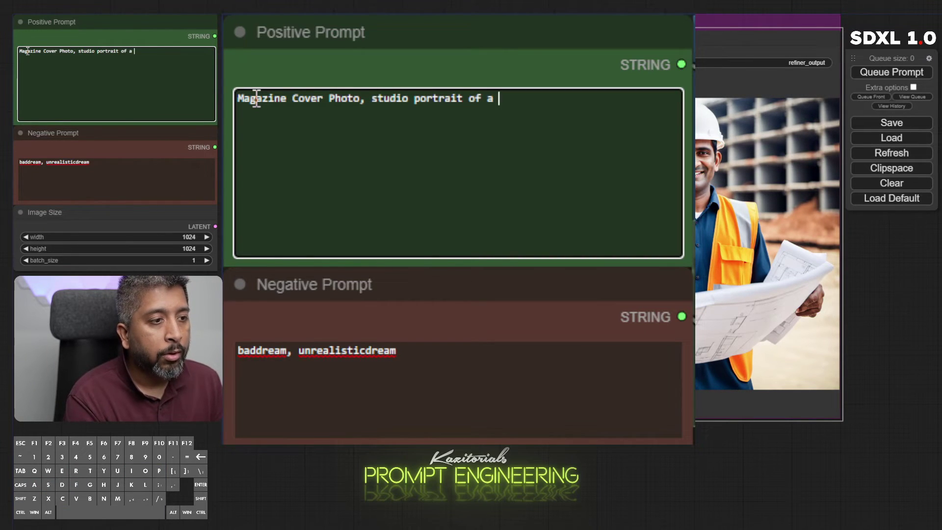
pyautogui.write('n Italia')
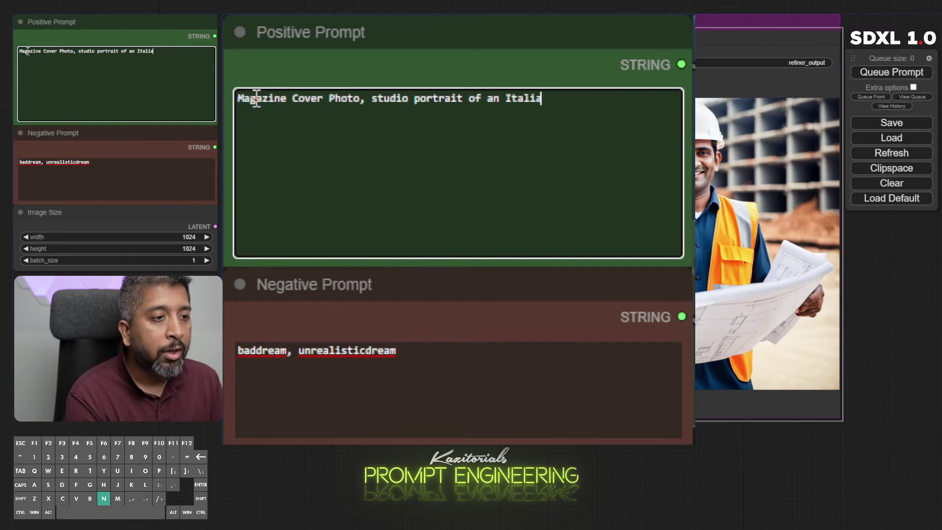
pyautogui.write('n Chef, smiling ')
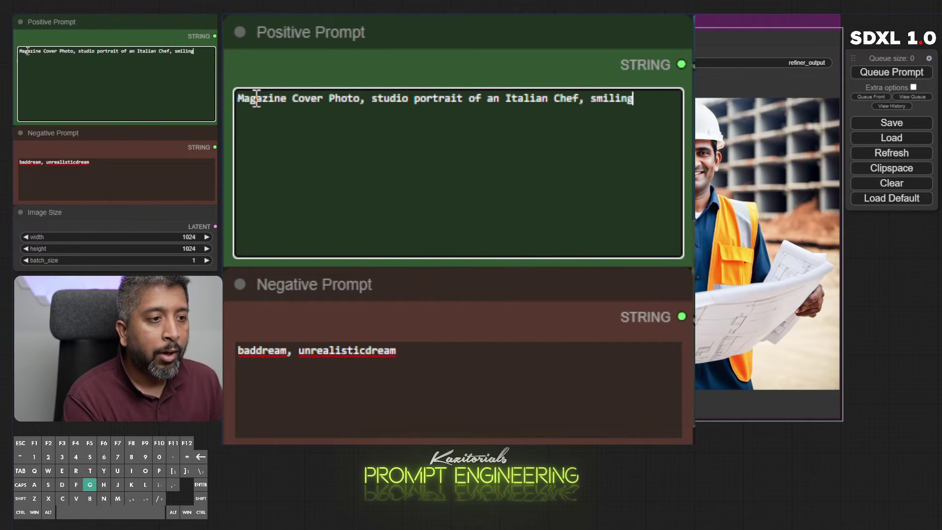
pyautogui.write('at the camr')
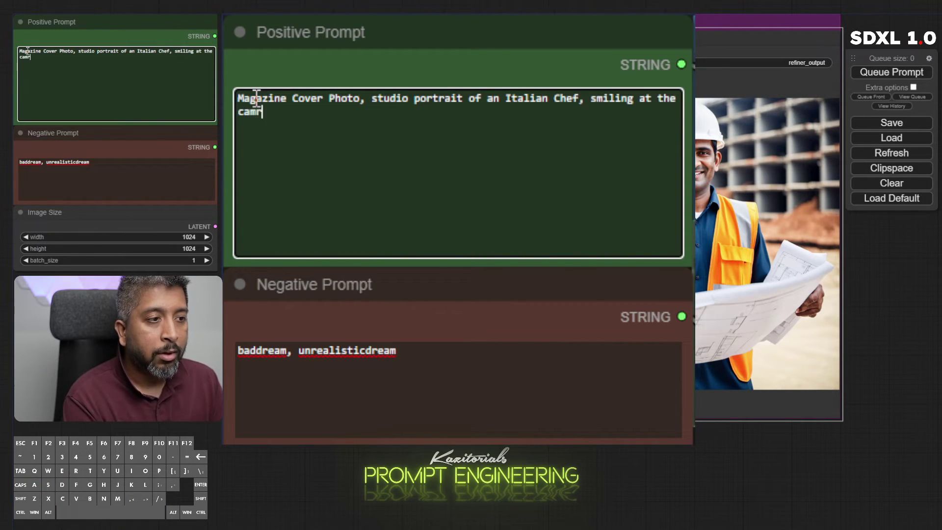
pyautogui.press('BackSpace')
pyautogui.write('era, a g')
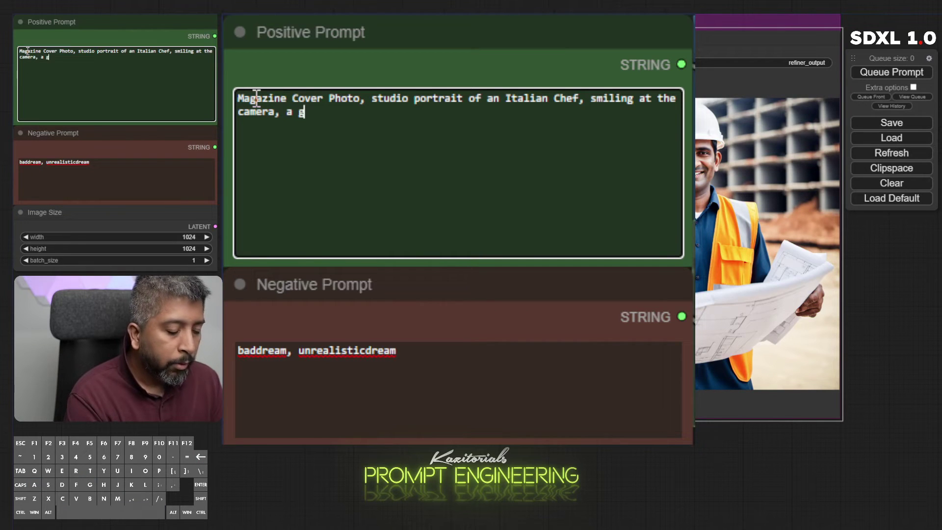
pyautogui.write('ourmet bakeryt')
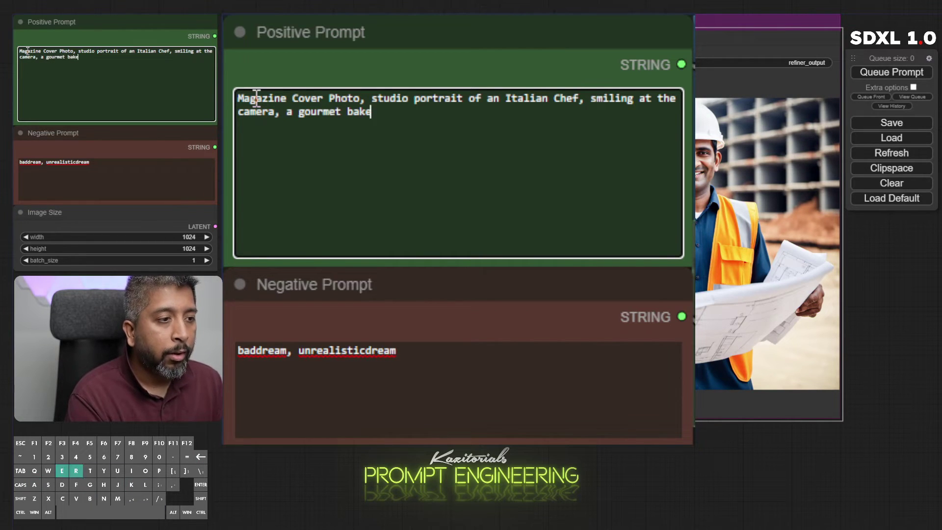
pyautogui.press('BackSpace')
pyautogui.press('BackSpace')
pyautogui.write('in the background')
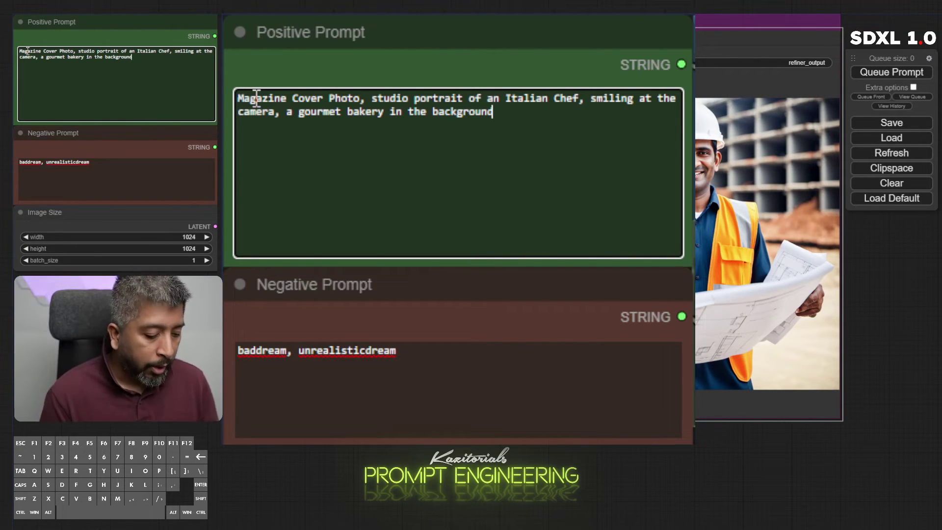
pyautogui.write('volumetric s')
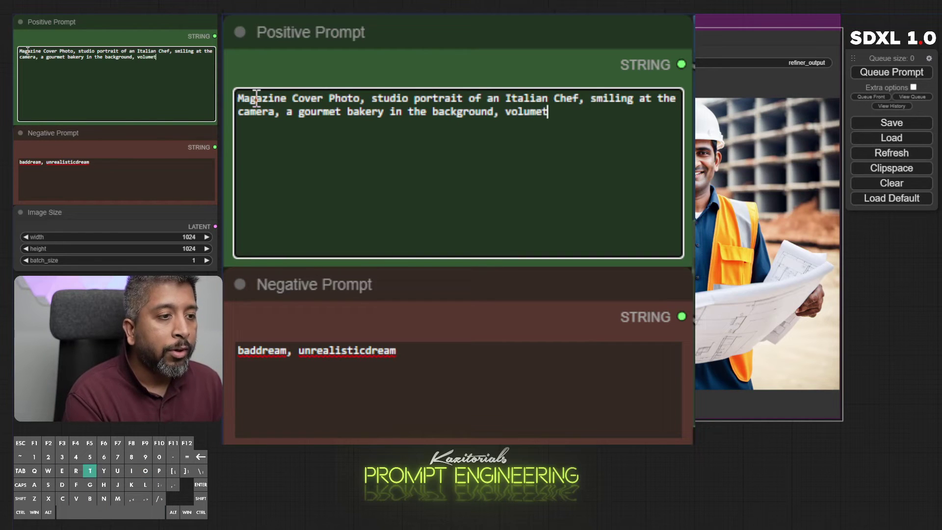
pyautogui.write('tudio lighting')
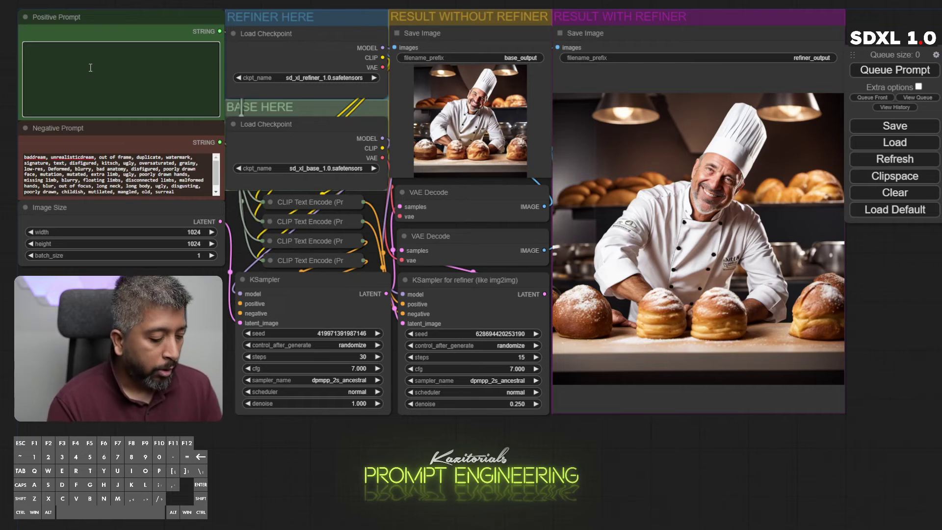
# - Paste the editorial fashion prompt of a Spanish model on a runway into the positive prompt
pyautogui.write('Editorial fashion photography, full body shot of A beautiful Spanish female model walking down the runway, fashion show style set, bright and bold colors, flash photography, out of focus background')
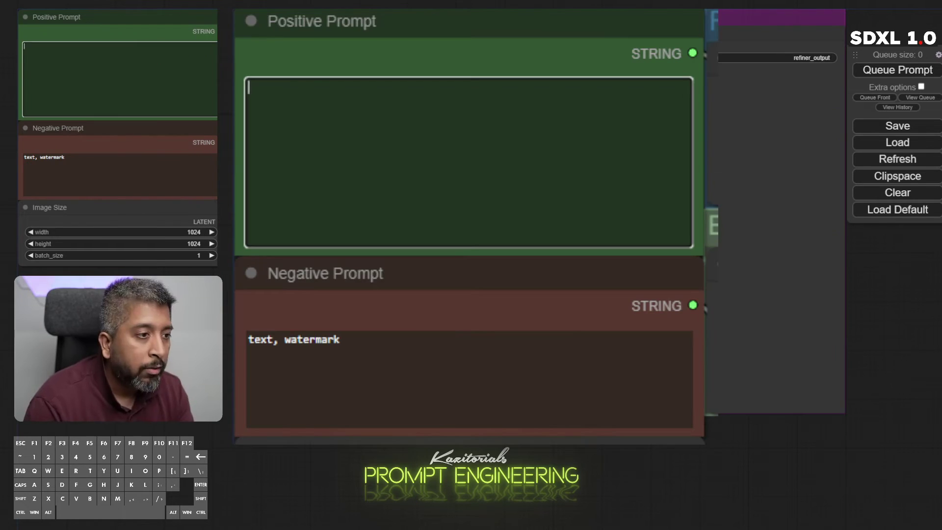
# - Enter 'Fantasy style photomanipulation, medium portrait of a solarpunk priestess cosplayer', soft glow, backlit, bokeh
pyautogui.write('Fantas')
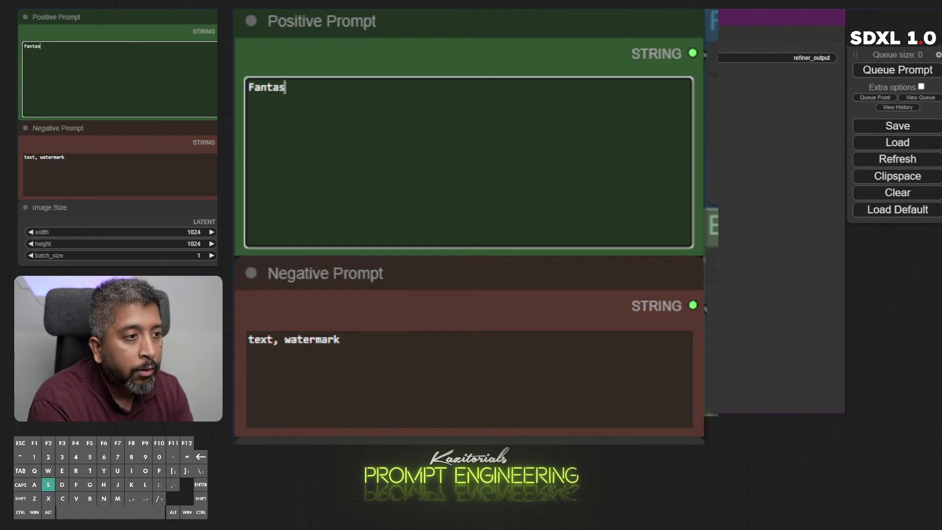
pyautogui.write('y style photo')
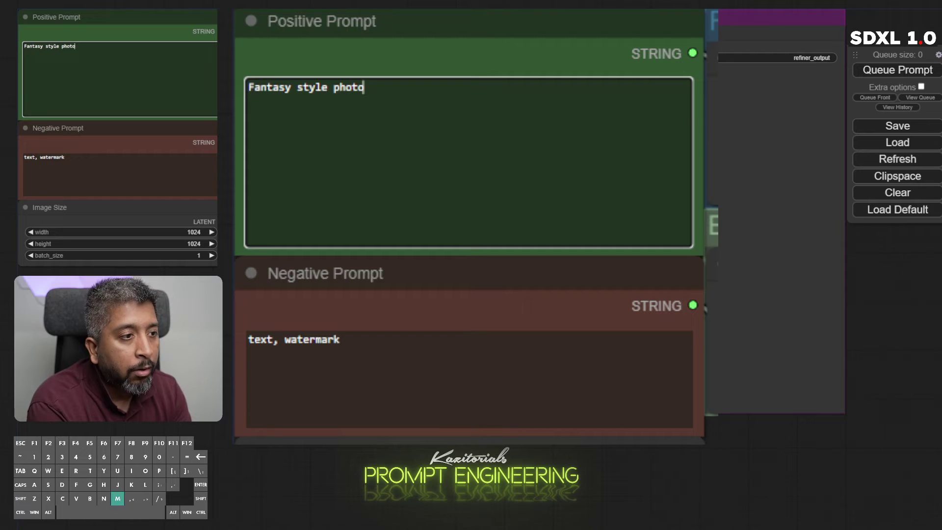
pyautogui.write('manipulation.,')
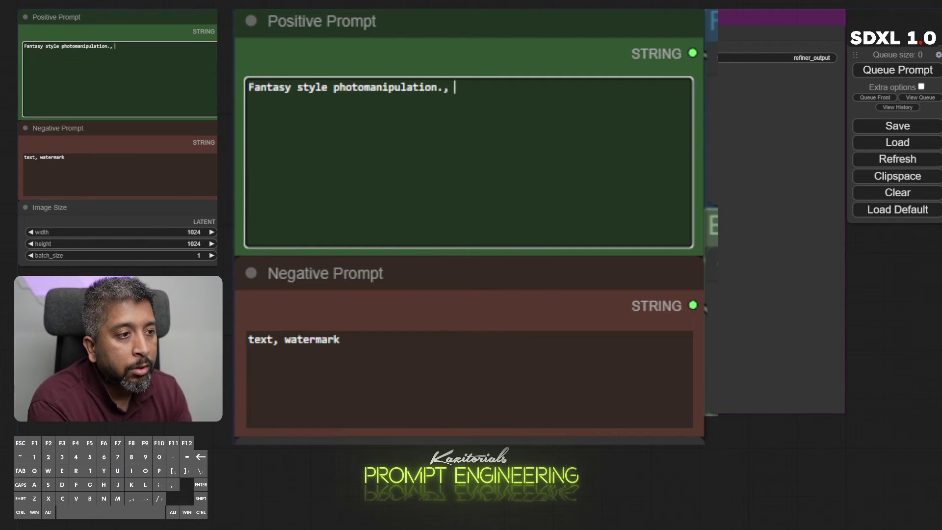
pyautogui.press('BackSpace')
pyautogui.press('BackSpace')
pyautogui.press('BackSpace')
pyautogui.write(', medium port')
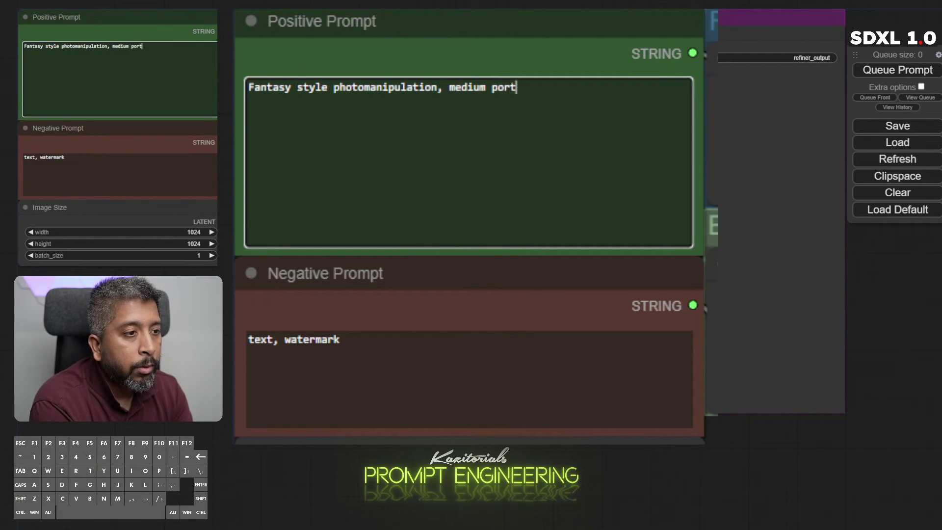
pyautogui.write('rait of a sol')
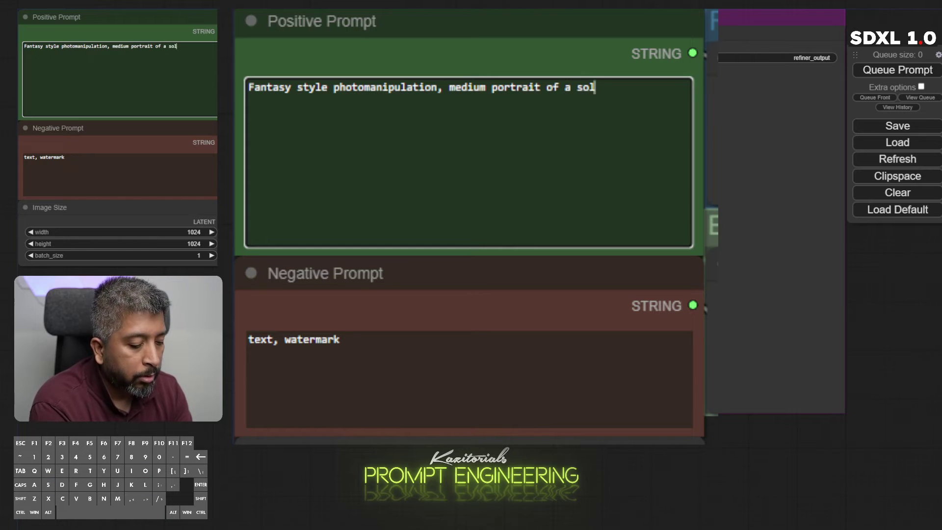
pyautogui.write('arpu')
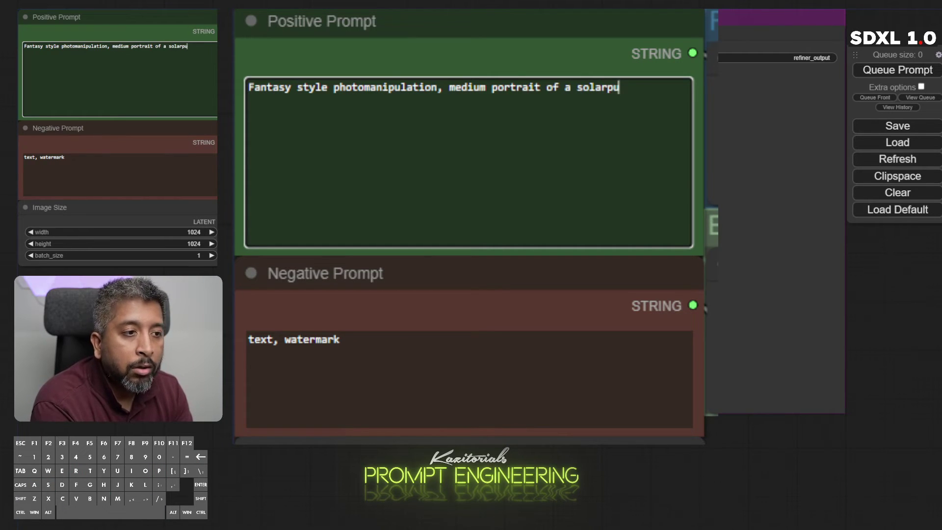
pyautogui.write('nk pries')
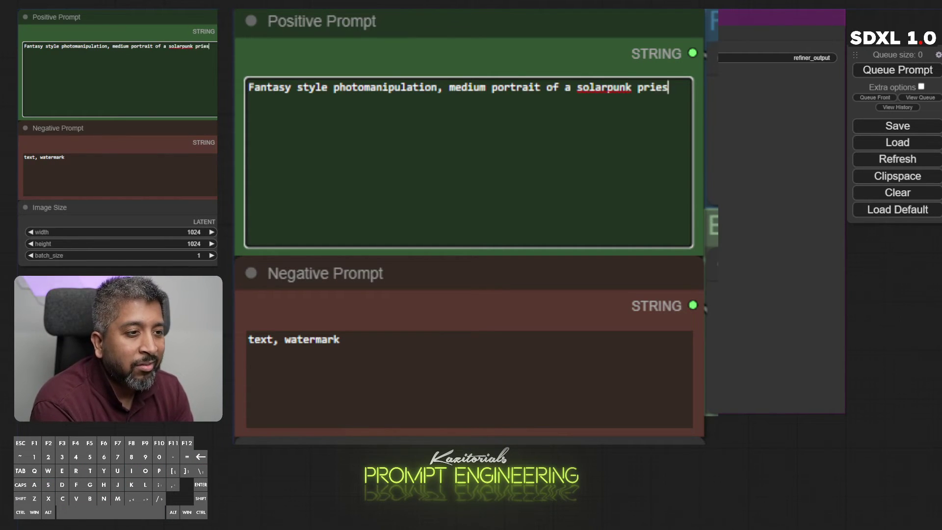
pyautogui.write('tess cospla')
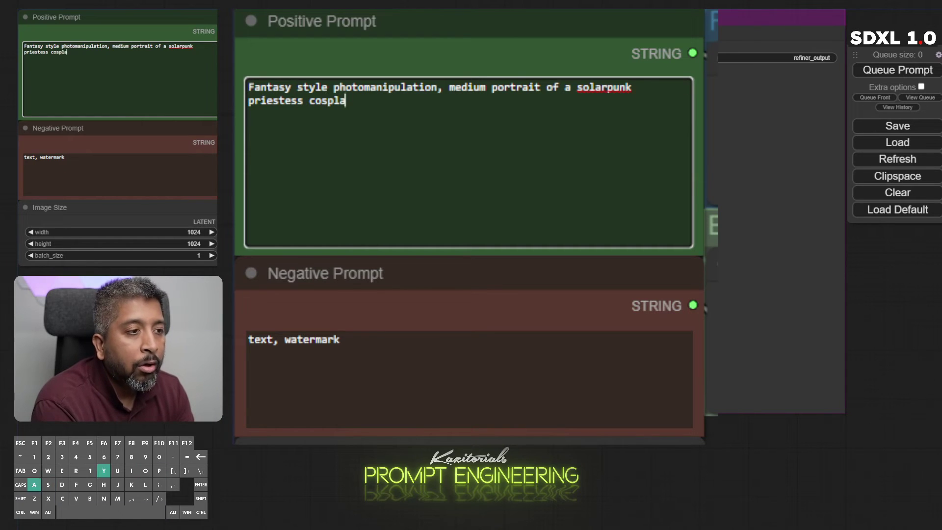
pyautogui.write('yer, out of foc')
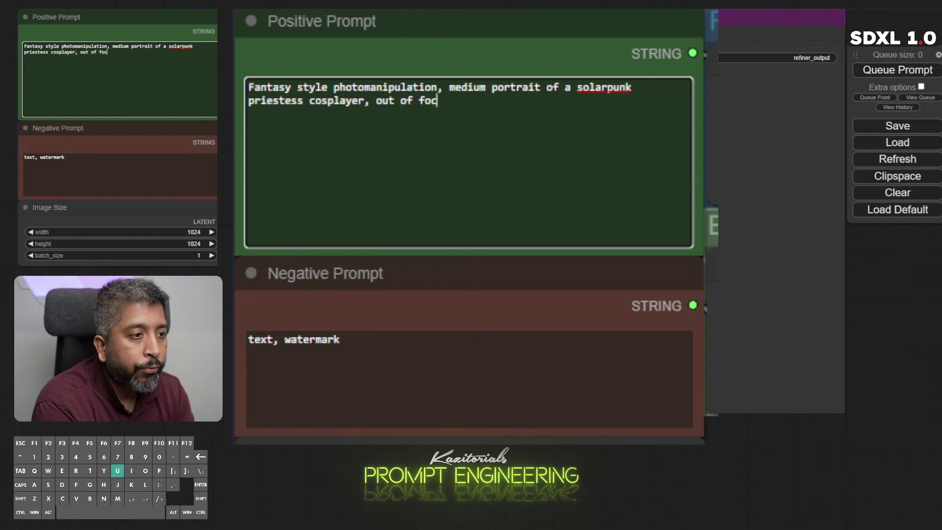
pyautogui.write('us backgroun')
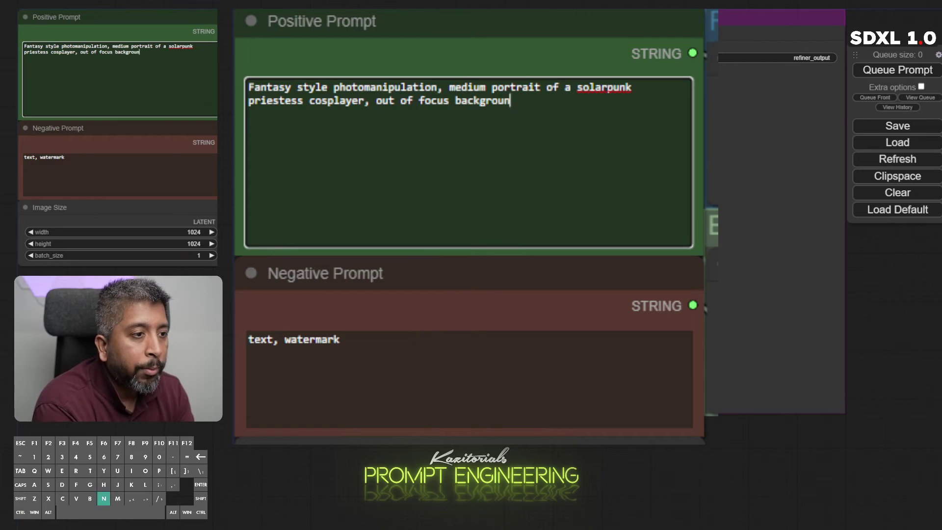
pyautogui.write('d, solt')
pyautogui.press('BackSpace')
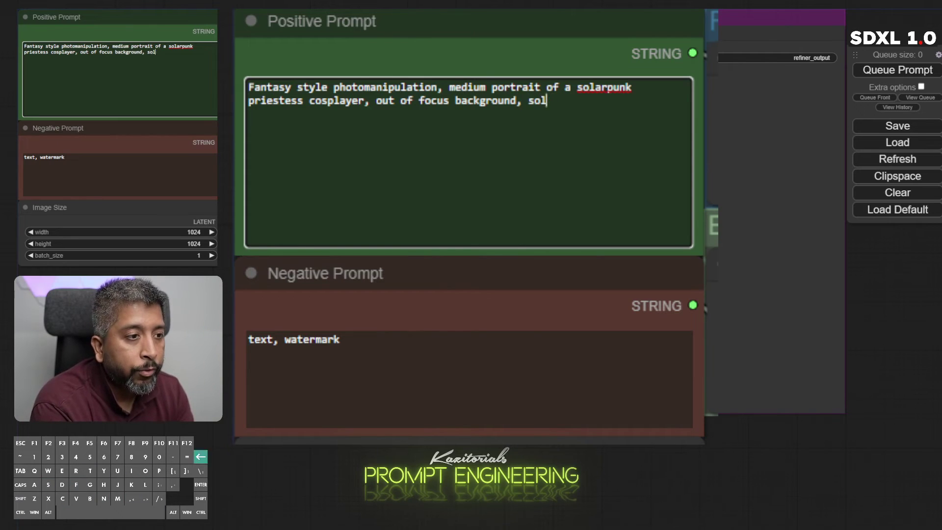
pyautogui.press('BackSpace')
pyautogui.write('ft glow, ')
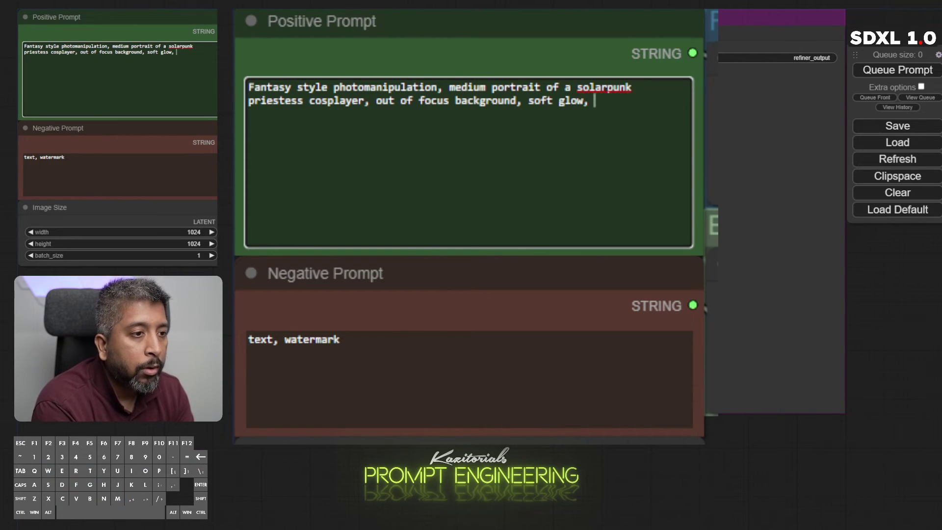
pyautogui.write('backlit, ')
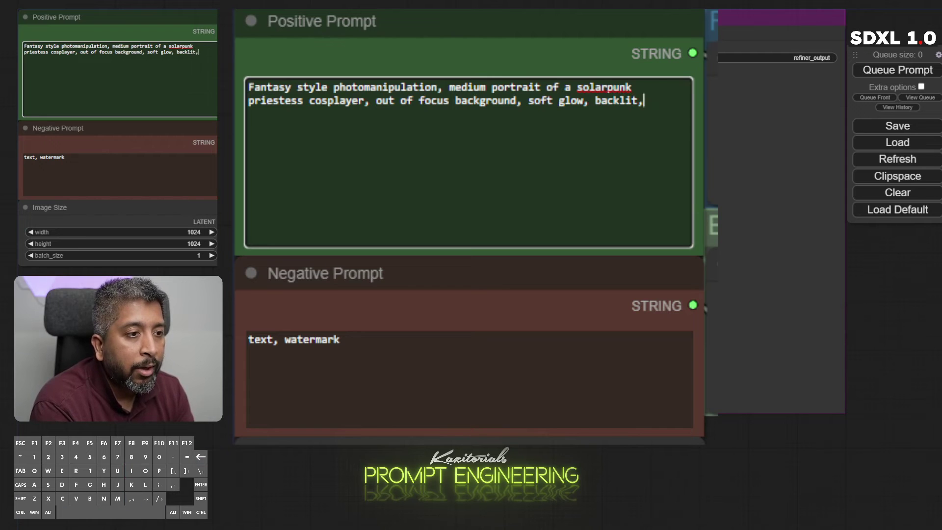
pyautogui.write('bokeh')
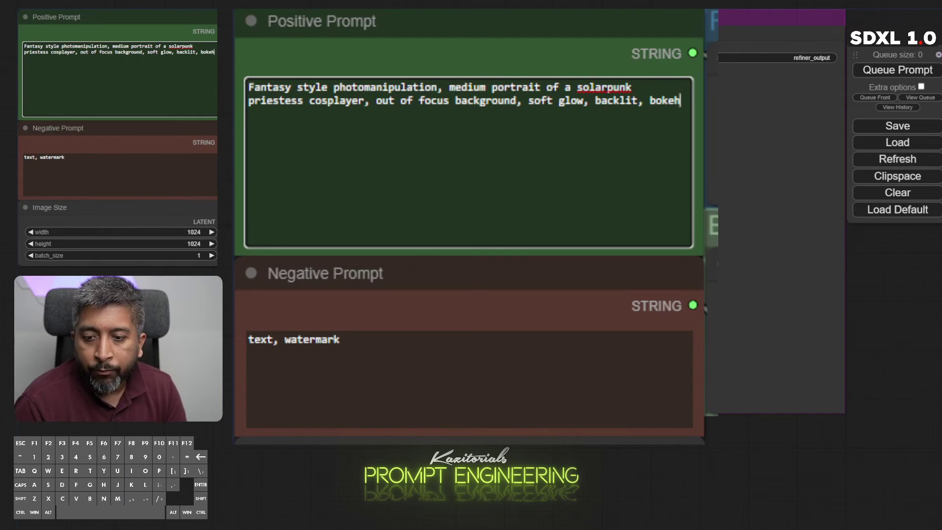
# - Replace the negative prompt with 'BadDream, UnrealisticDream' and open the refined priestess image full-size
pyautogui.click(341, 340)
pyautogui.hotkey('ctrl', 'a')
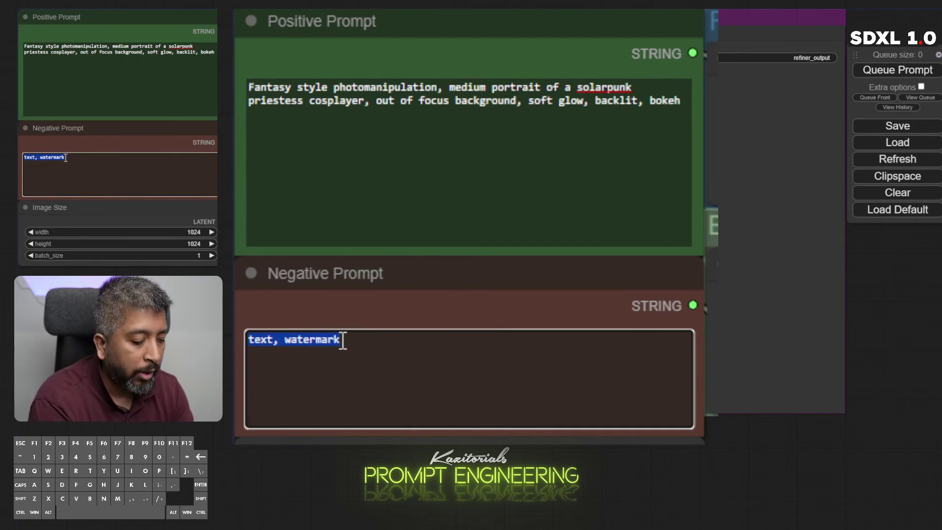
pyautogui.write('BadDream, U')
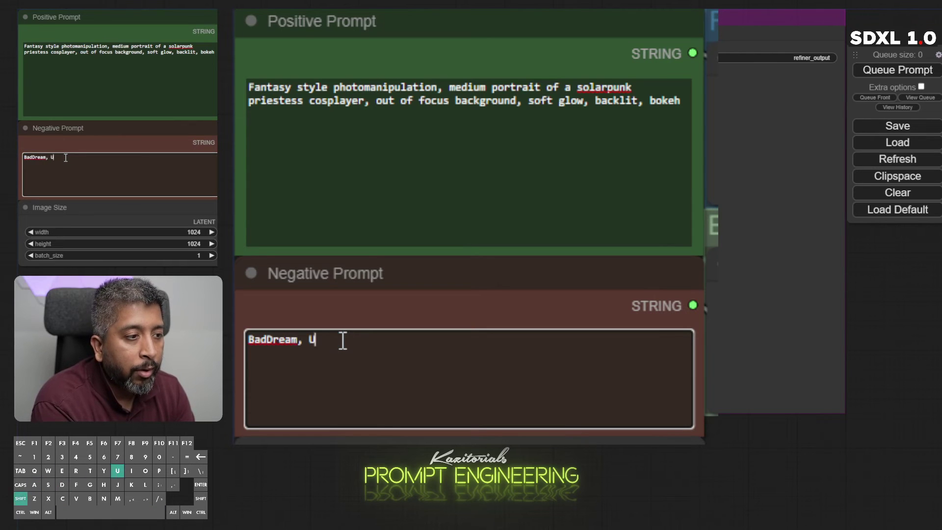
pyautogui.write('nrealisti')
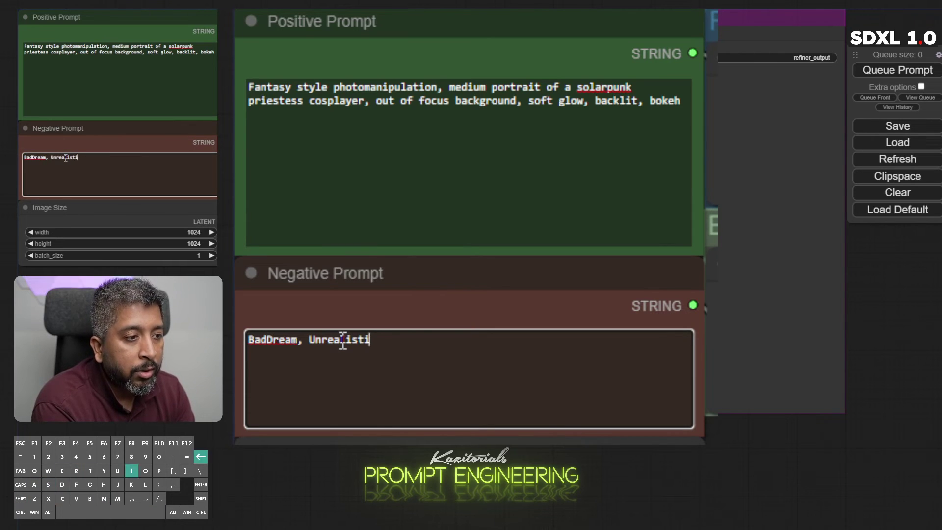
pyautogui.write('cDream')
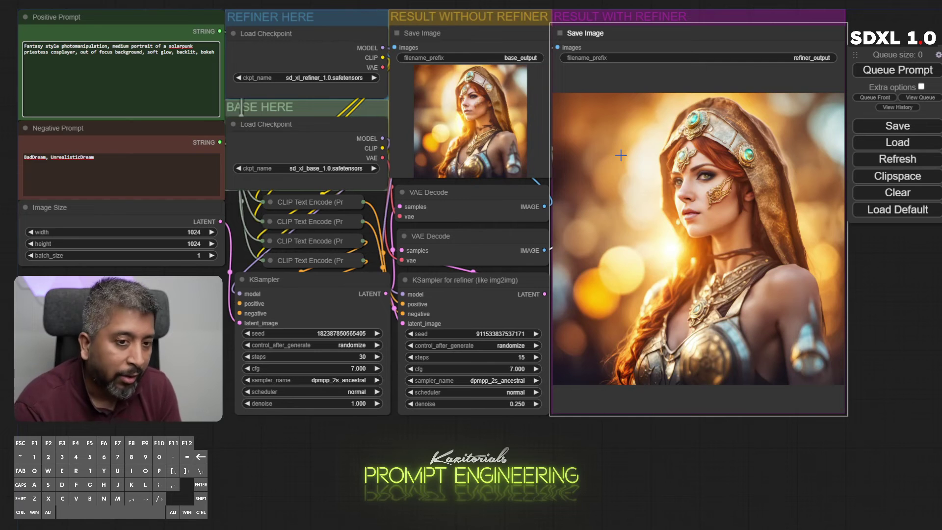
pyautogui.rightClick(621, 155)
pyautogui.click(625, 160)
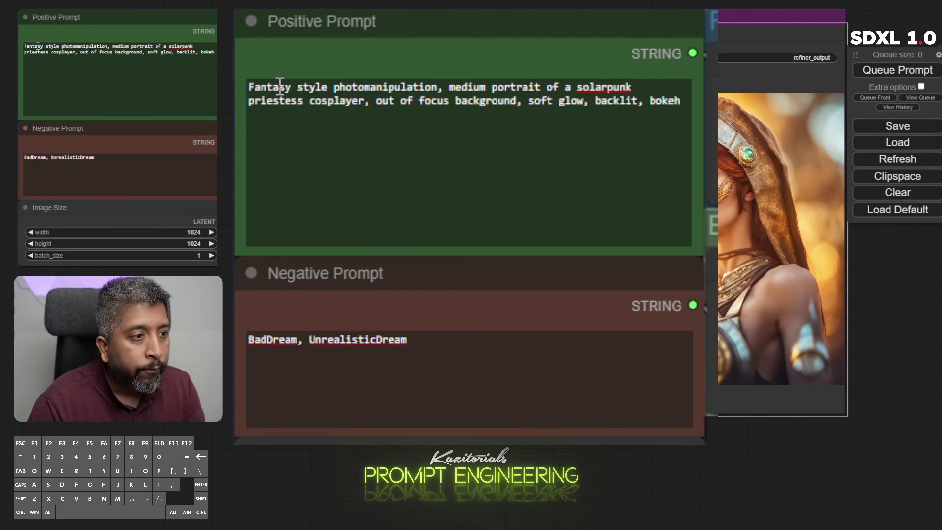
# - Change the prompt's opening style word from Fantasy to 'Sci fi Cyberpunk'
pyautogui.doubleClick(33, 46)
pyautogui.write('Cyberpun')
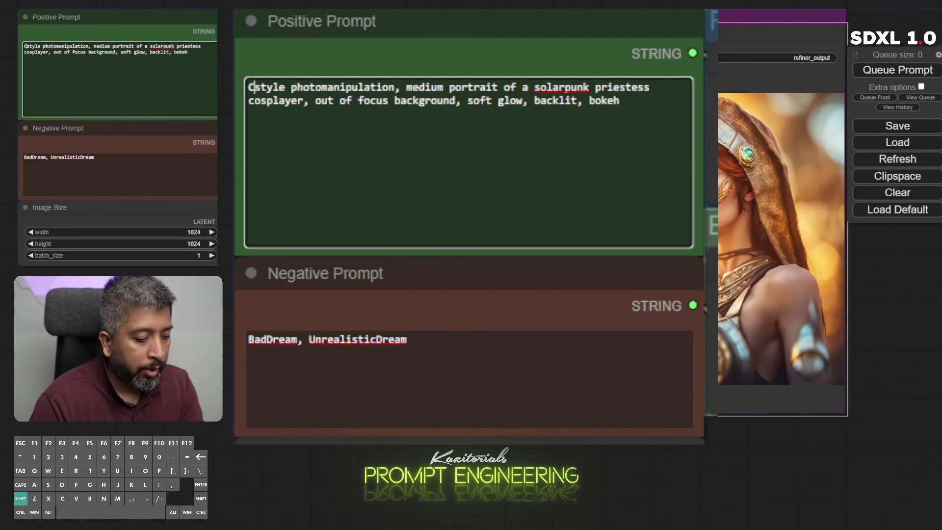
pyautogui.write('k')
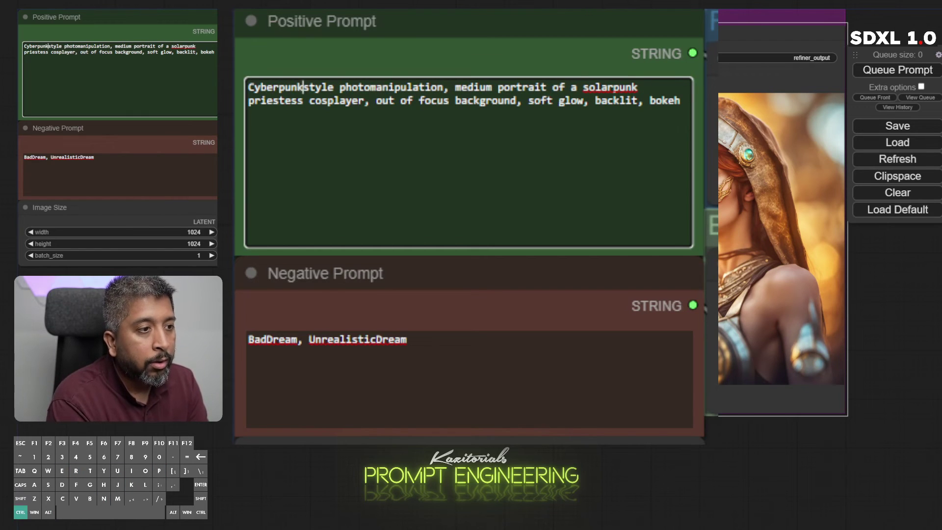
pyautogui.hotkey('ctrl', 'shift', 'Left')
pyautogui.press('Left')
pyautogui.write('Sci fi')
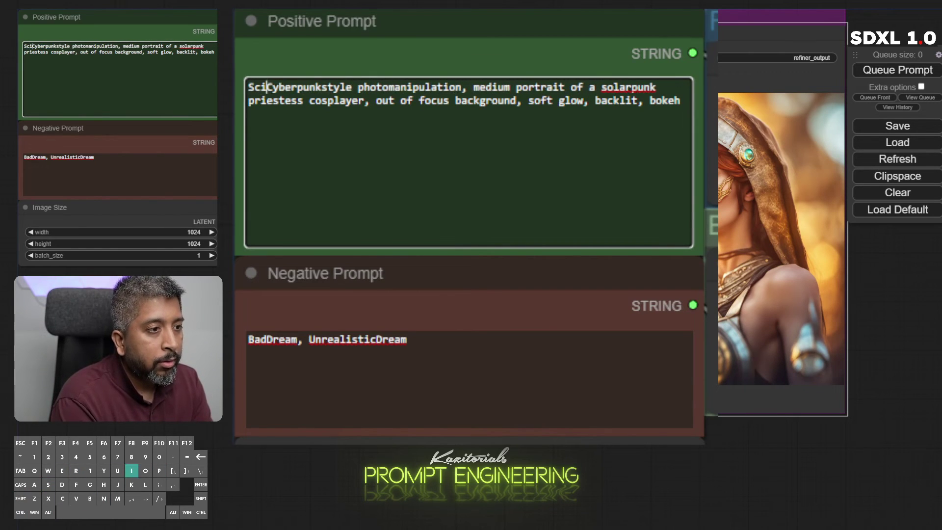
pyautogui.hotkey('ctrl', 'Right')
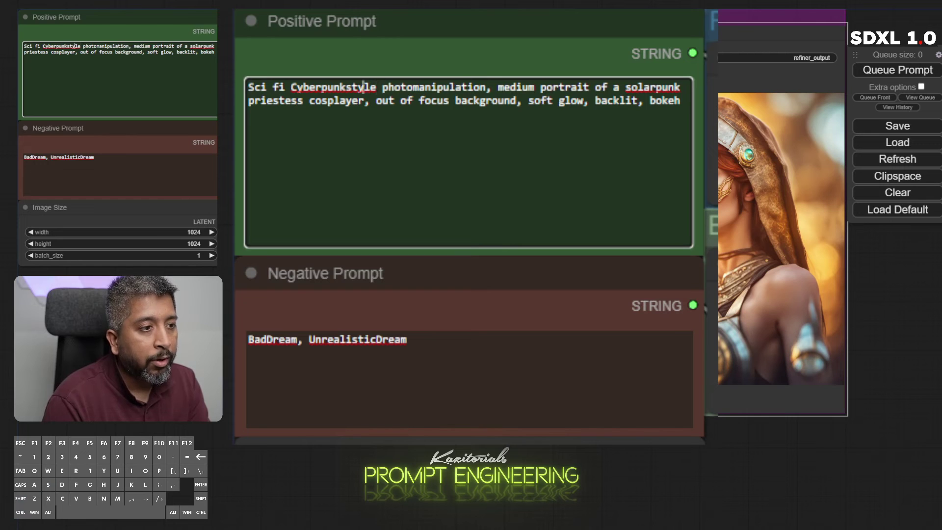
pyautogui.click(351, 87)
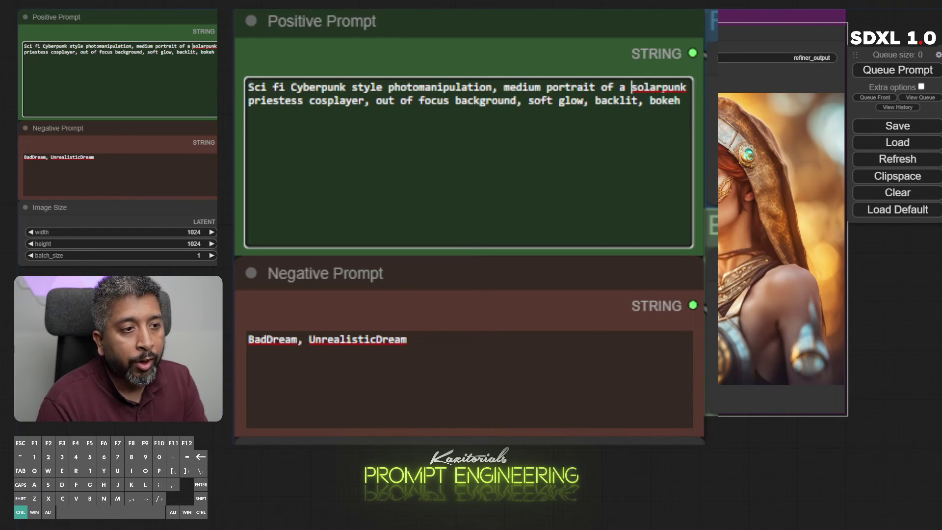
# - Replace 'solarpunk priestess cosplayer' with 'Cyberpunk soldier, wearing a mech suit'
pyautogui.hotkey('ctrl', 'shift', 'Right')
pyautogui.write('Cyberpu')
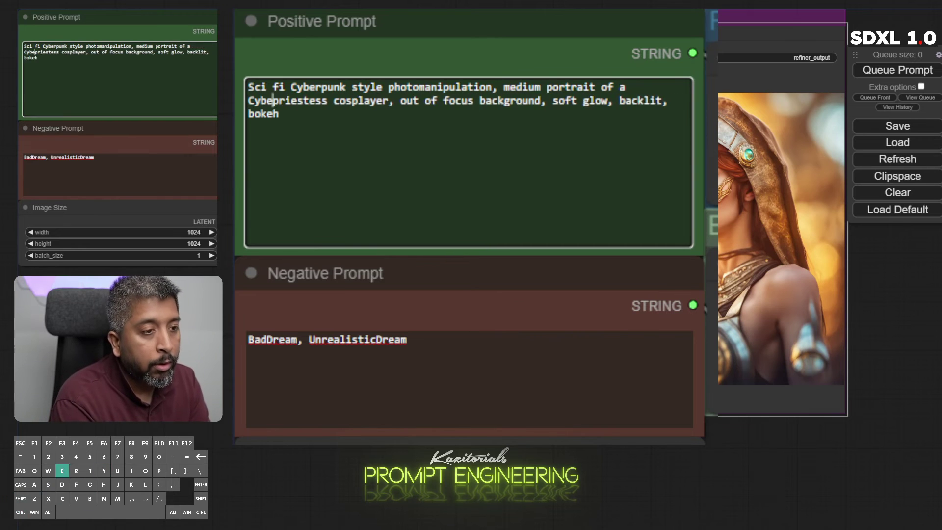
pyautogui.write('nk')
pyautogui.hotkey('ctrl', 'shift', 'Right')
pyautogui.hotkey('ctrl', 'shift', 'Right')
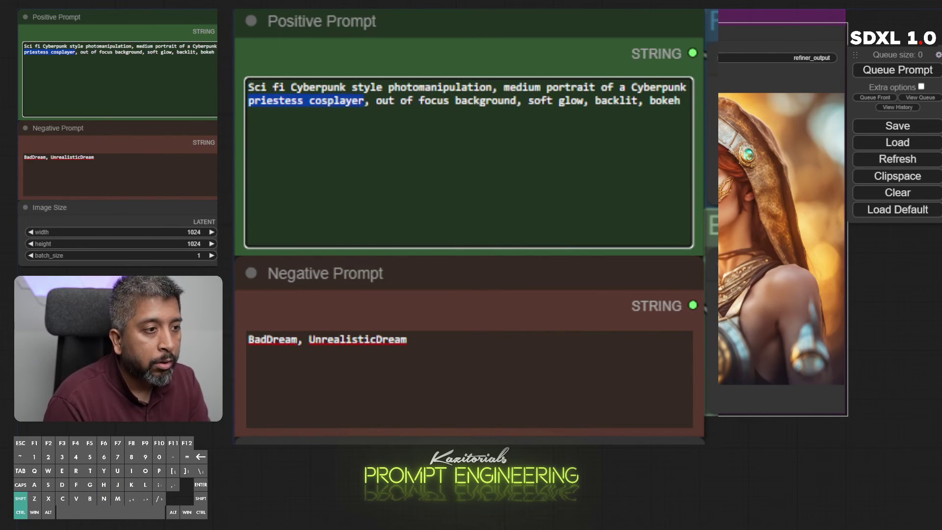
pyautogui.write('soldier, we')
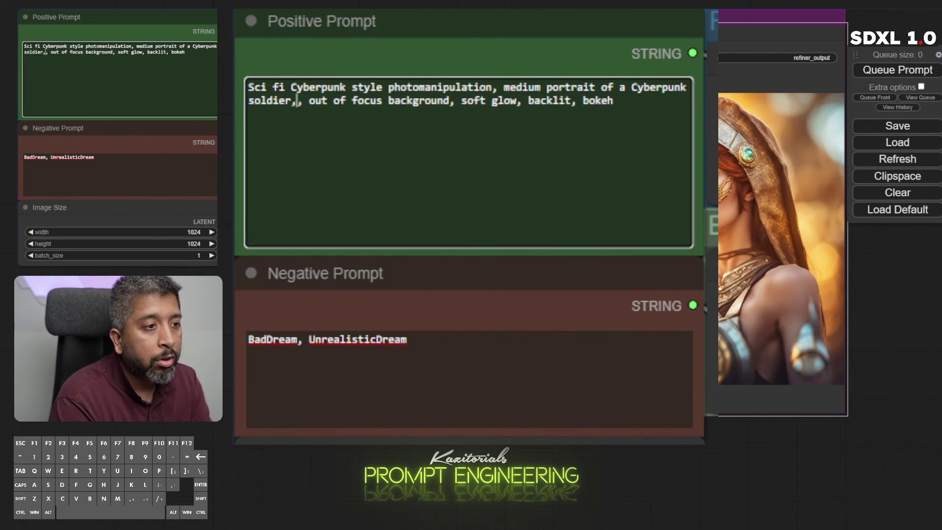
pyautogui.write('aring a mech s')
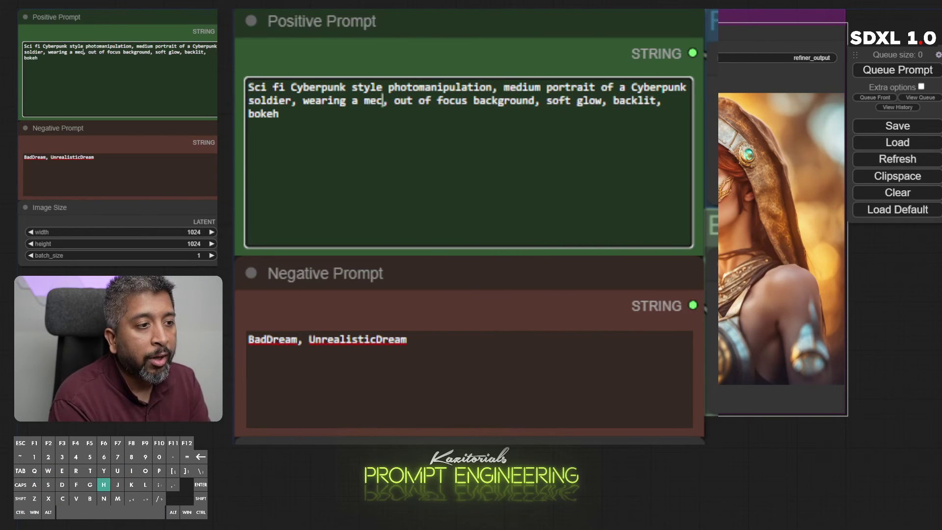
pyautogui.write('uit')
# - Replace the out-of-focus background phrase with 'holding a futuristic firearm'
pyautogui.hotkey('ctrl', 'Right')
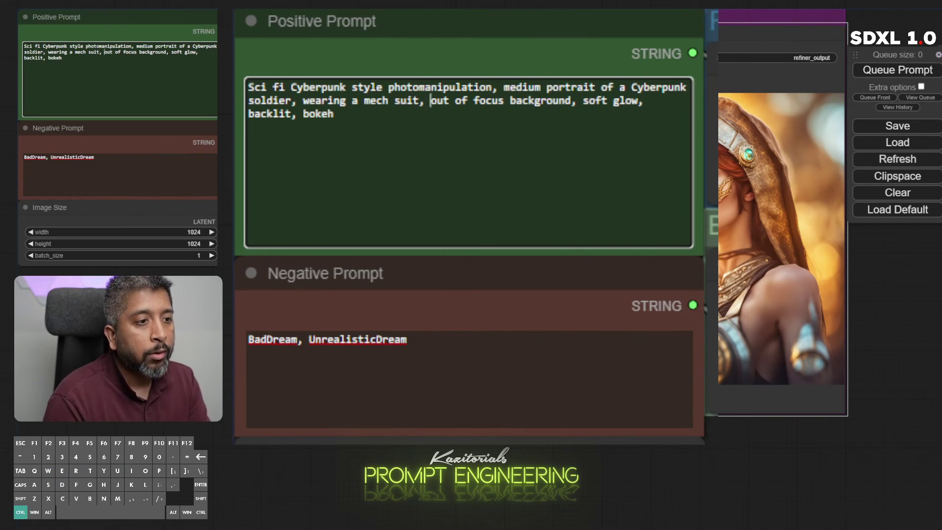
pyautogui.hotkey('ctrl', 'Left')
pyautogui.hotkey('ctrl', 'shift', 'Right')
pyautogui.hotkey('ctrl', 'shift', 'Right')
pyautogui.hotkey('ctrl', 'shift', 'Right')
pyautogui.hotkey('ctrl', 'shift', 'Right')
pyautogui.write('holdi')
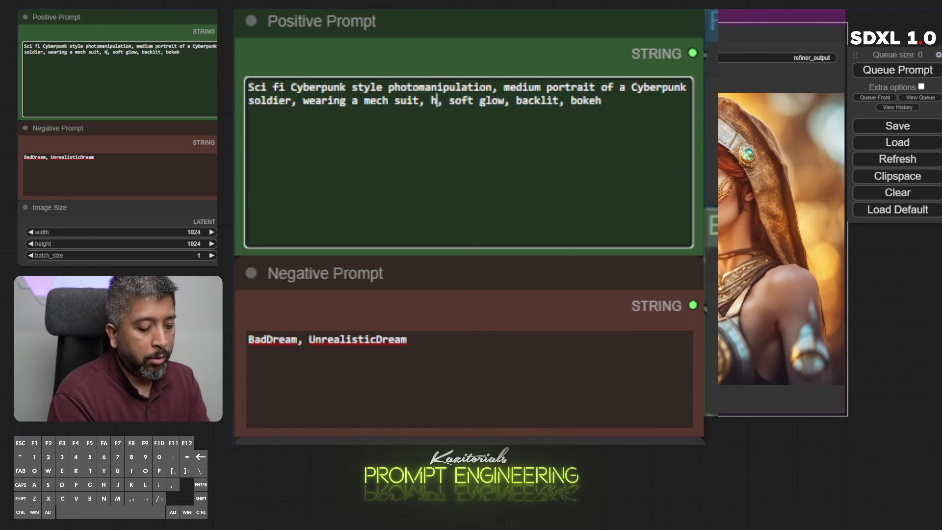
pyautogui.write('ng a firear')
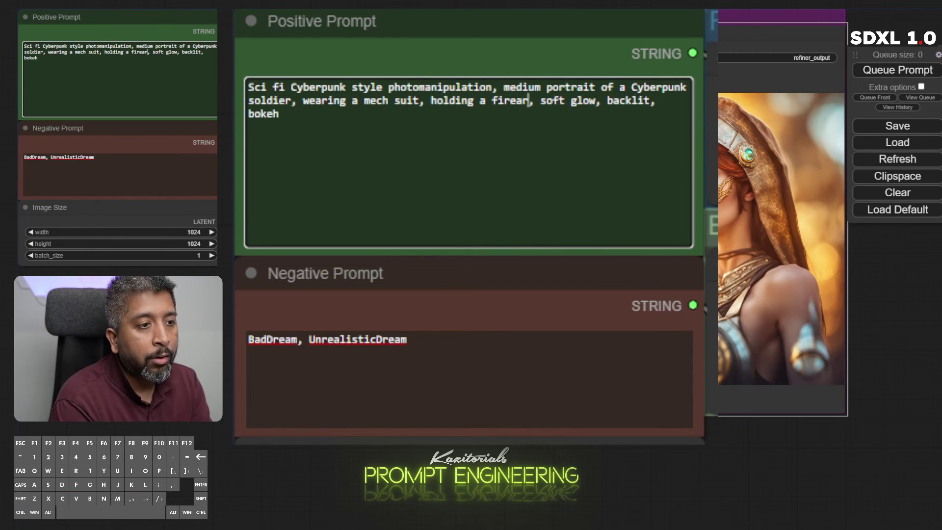
pyautogui.hotkey('ctrl', 'BackSpace')
pyautogui.write('futuristic fire')
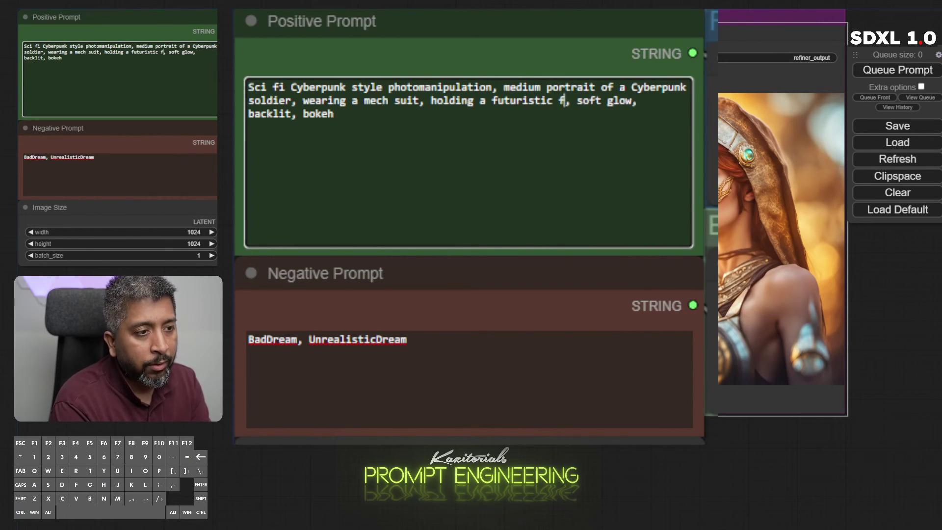
pyautogui.write('arm')
pyautogui.hotkey('ctrl', 'Right')
pyautogui.hotkey('ctrl', 'shift', 'Right')
pyautogui.hotkey('ctrl', 'shift', 'Right')
pyautogui.hotkey('ctrl', 'shift', 'Right')
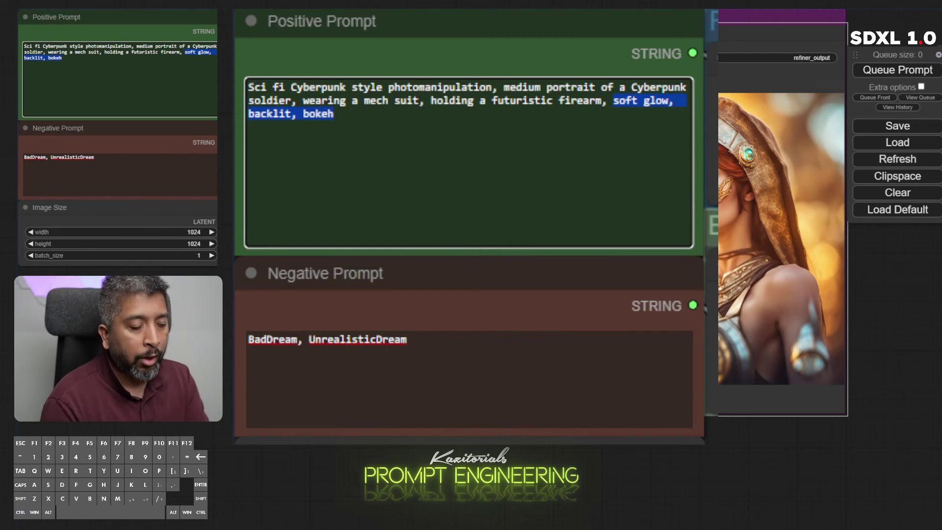
# - Swap the soft glow terms for 'anamrophic lens flare, cyberpunk citiscape in the background, skyscrapers, night city scene'
pyautogui.write('anamrophic lens flare, ')
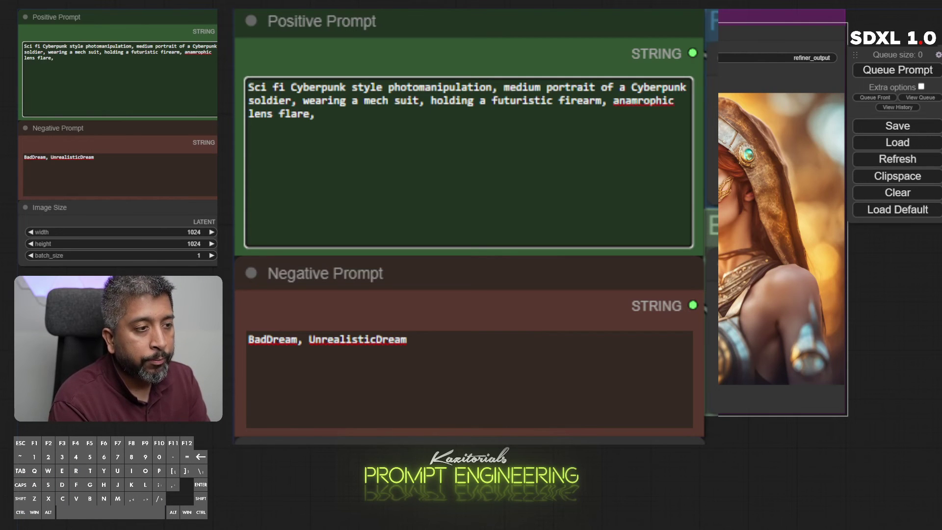
pyautogui.write('action')
pyautogui.hotkey('ctrl', 'BackSpace')
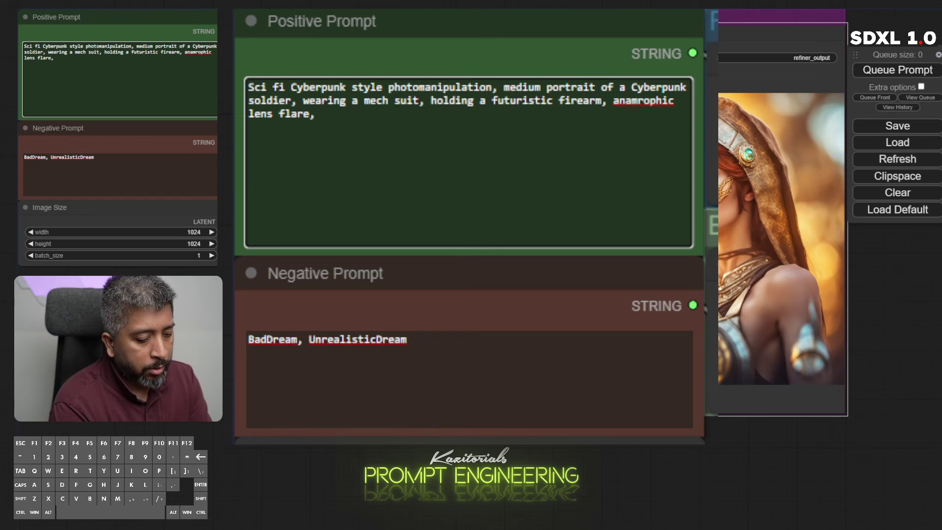
pyautogui.write('cyber')
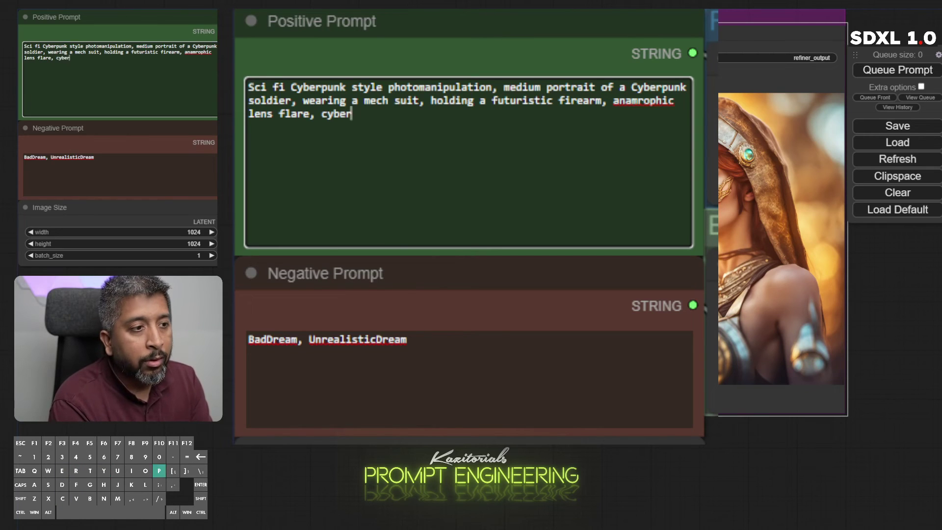
pyautogui.write('punk c')
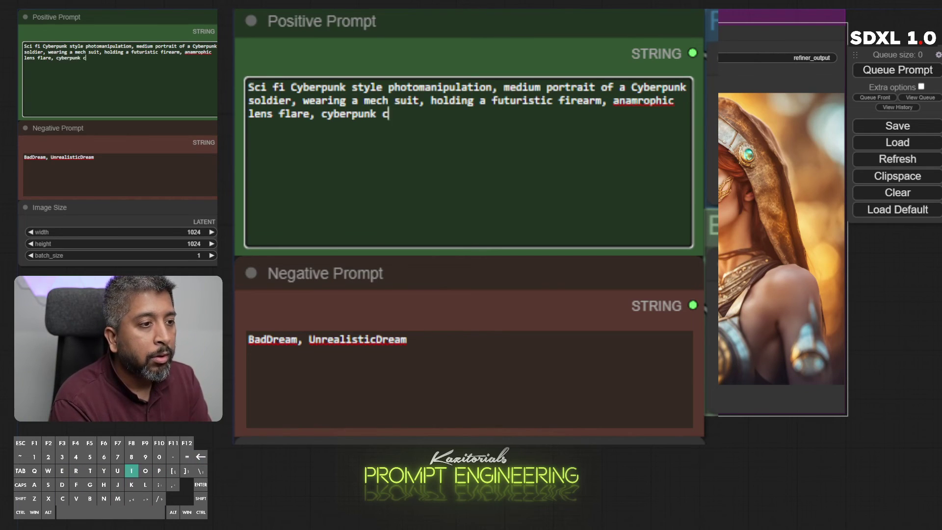
pyautogui.write('itiscape ')
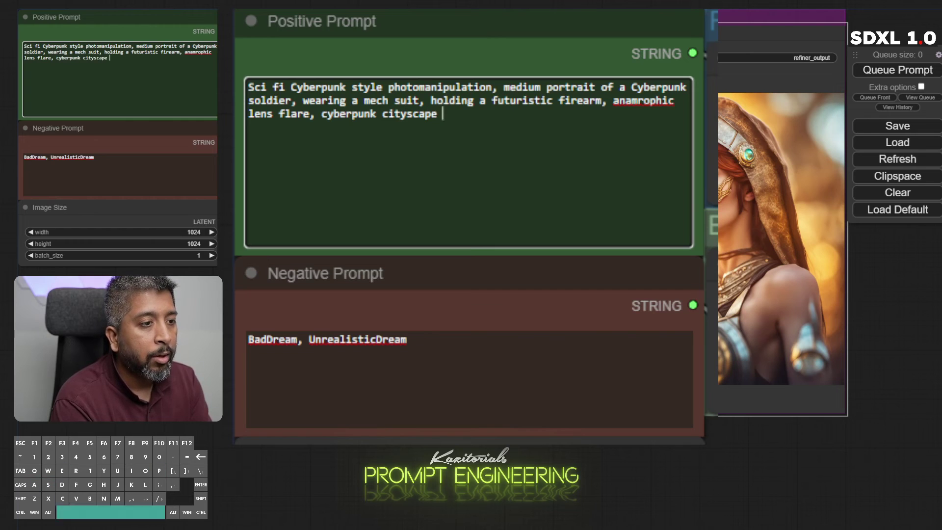
pyautogui.write('in the back')
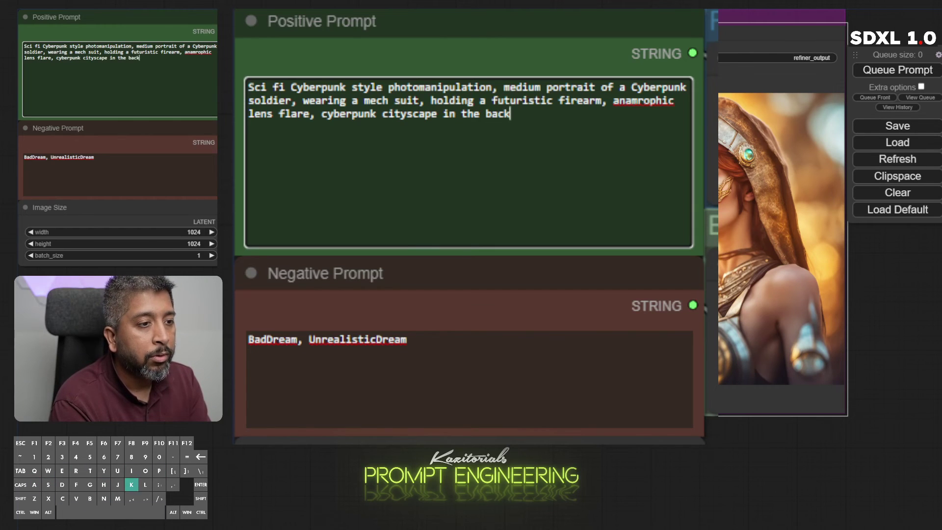
pyautogui.write('ground, skysc')
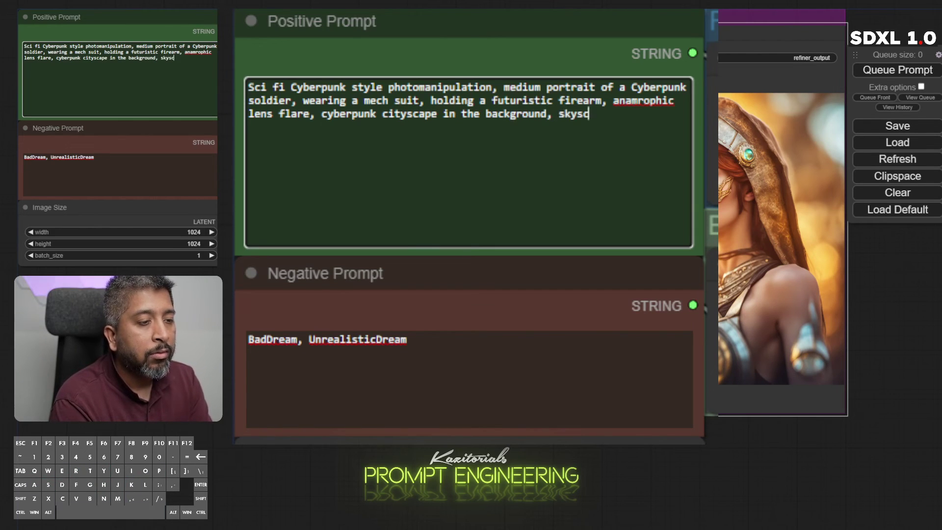
pyautogui.write('rappers,')
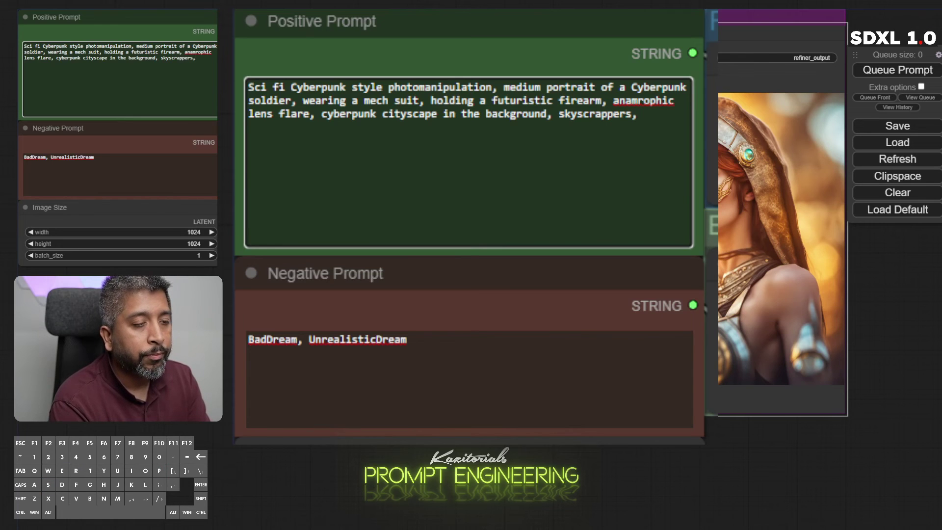
pyautogui.write(' night city c')
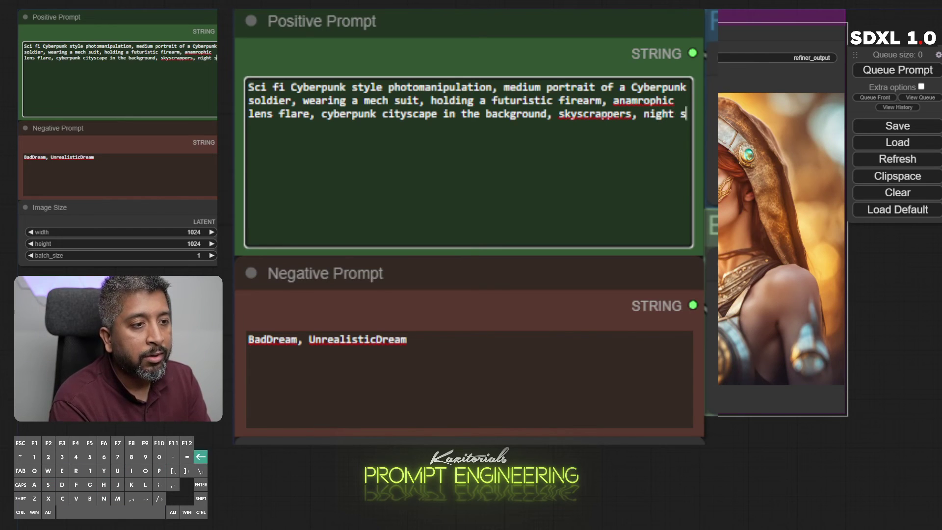
pyautogui.press('BackSpace')
pyautogui.write('scene')
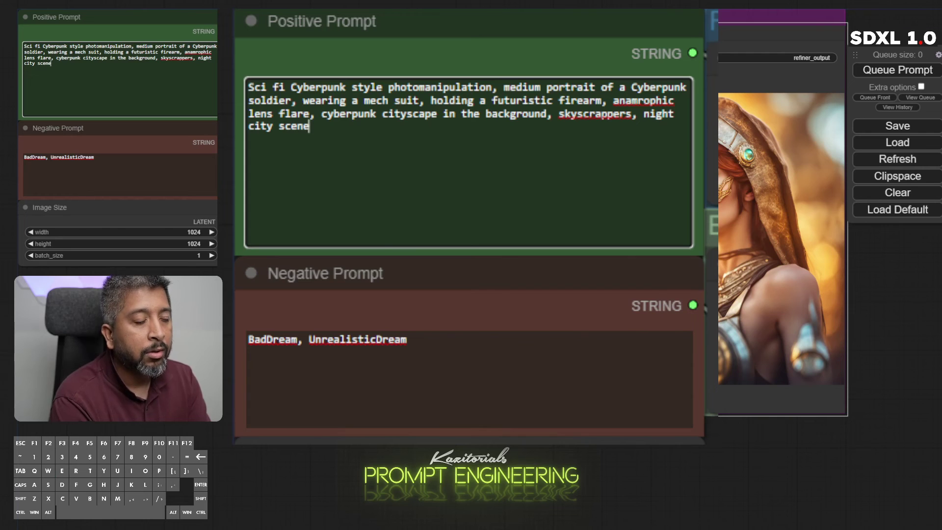
pyautogui.rightClick(592, 113)
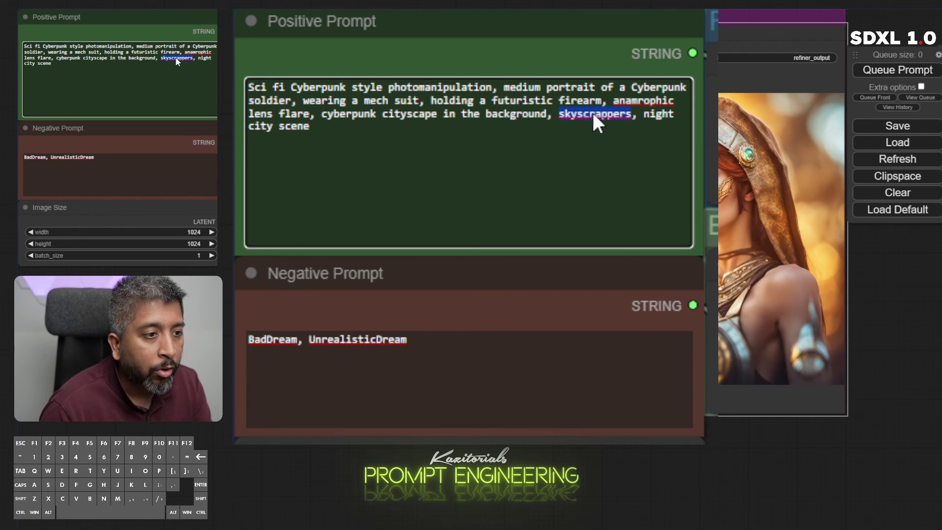
pyautogui.click(561, 132)
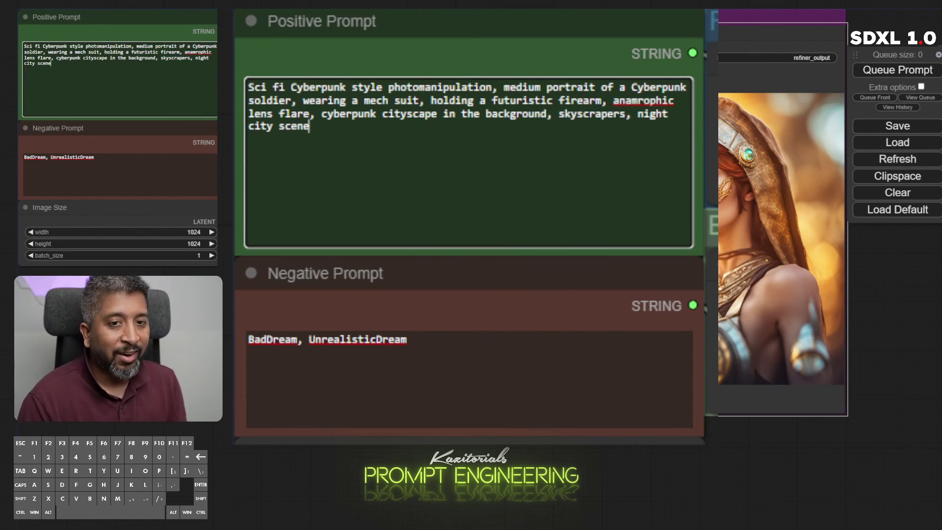